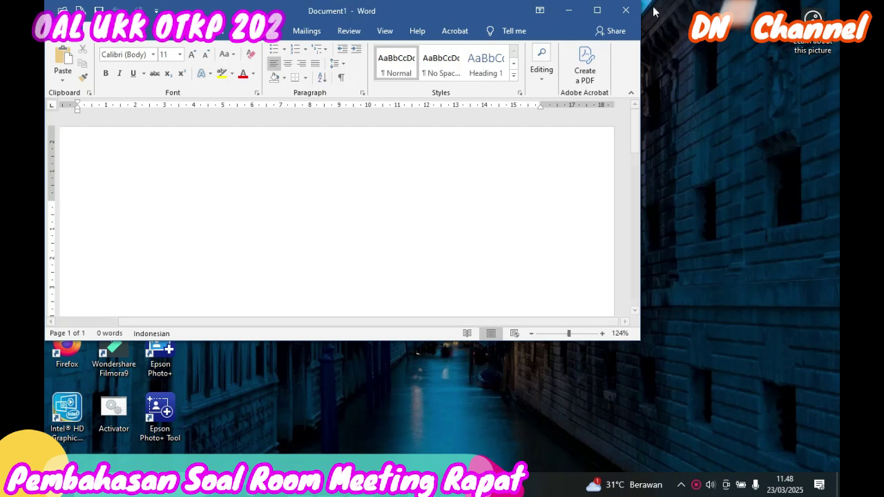
- Maximize the blank document's window and set the page margins to Narrow
{"action": "left_click", "coordinate": [596, 10]}
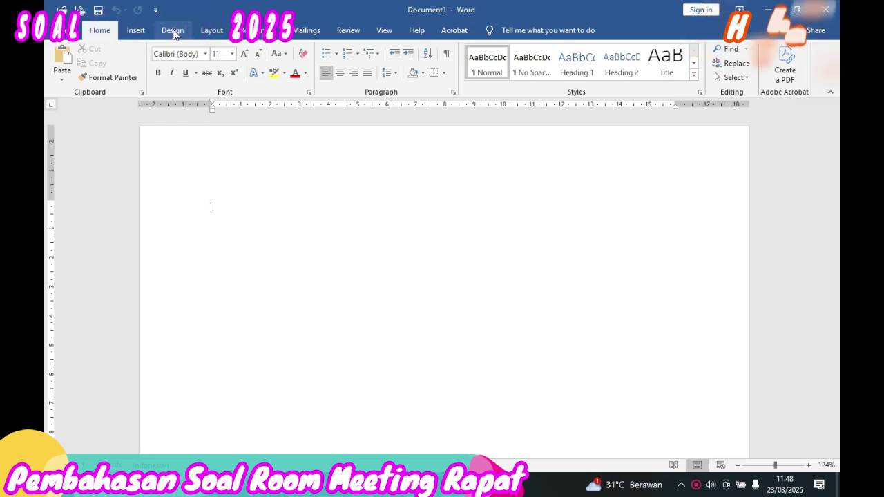
{"action": "left_click", "coordinate": [214, 33]}
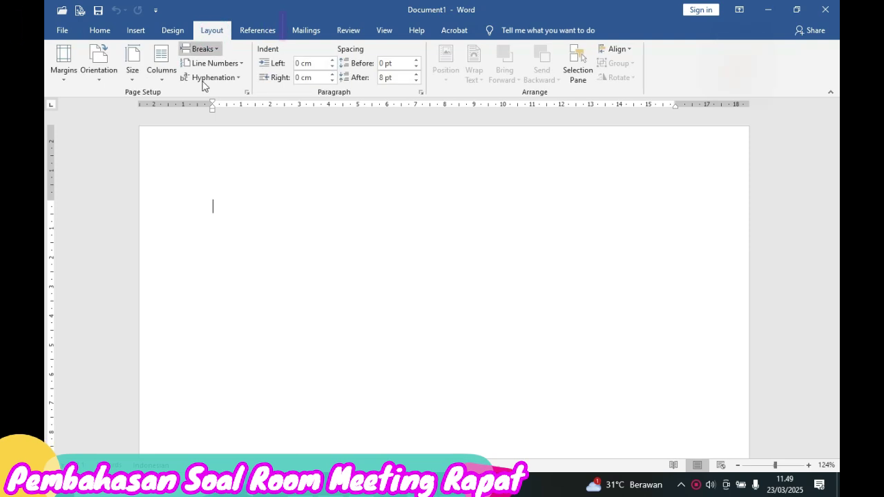
{"action": "left_click", "coordinate": [66, 83]}
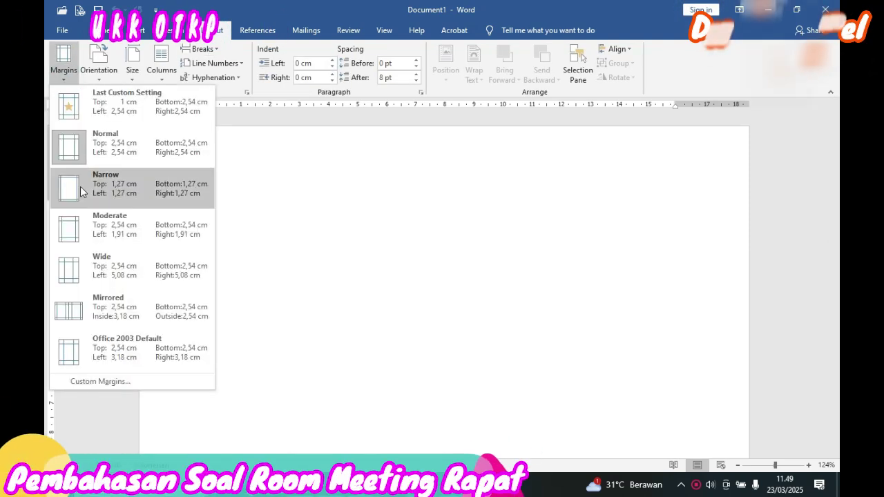
{"action": "left_click", "coordinate": [80, 186]}
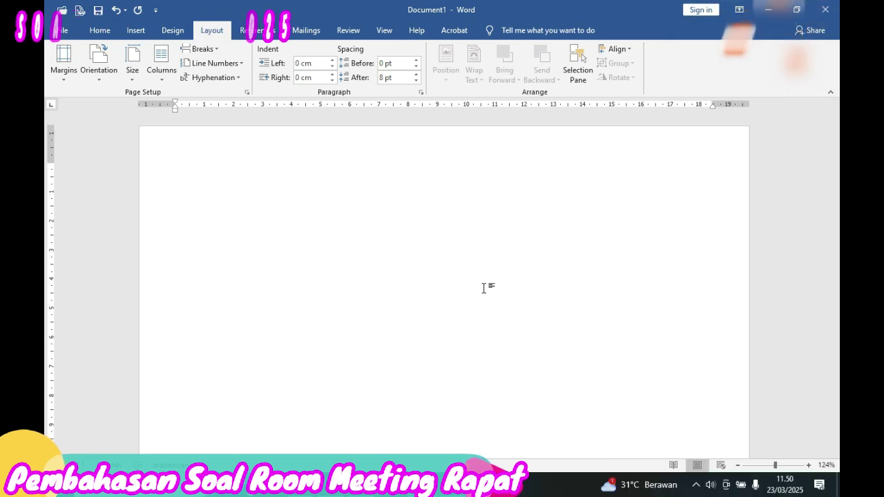
- Write a two-line title at the start of the page: "TATA LETAK / DENAH" and "RUANG RAPAT"
{"action": "type", "text": "TATA LETAK / DENAH"}
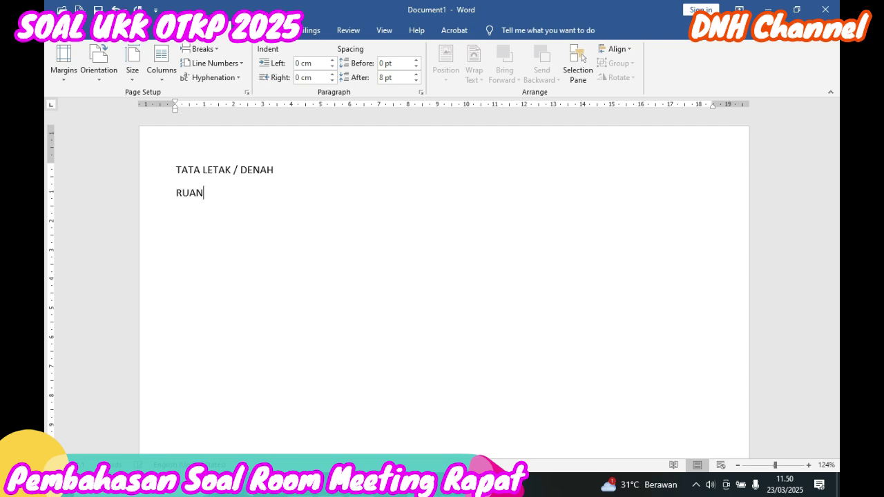
{"action": "type", "text": "AT"}
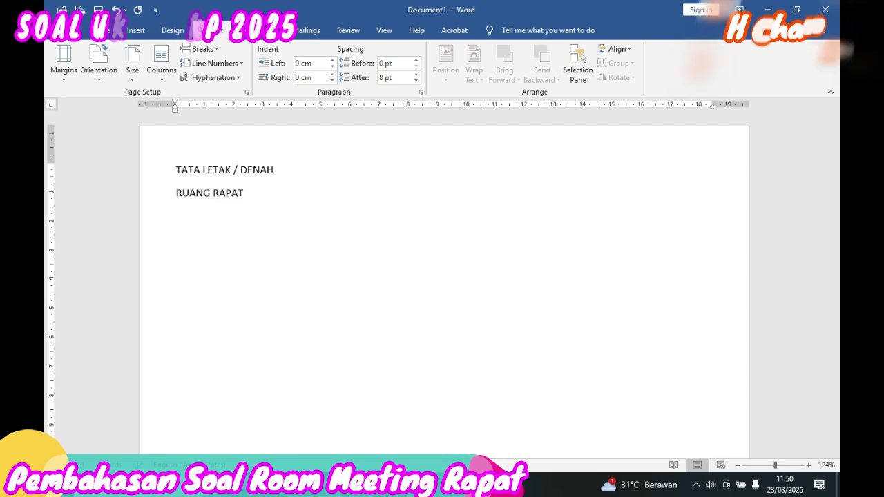
- Format both title lines as bold Arial Black at size 26
{"action": "left_click_drag", "start_coordinate": [249, 194], "coordinate": [176, 170]}
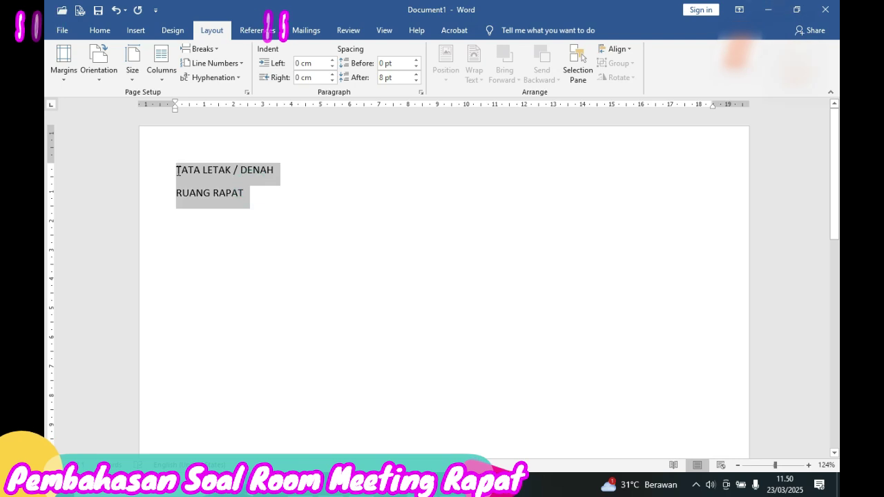
{"action": "left_click", "coordinate": [100, 30]}
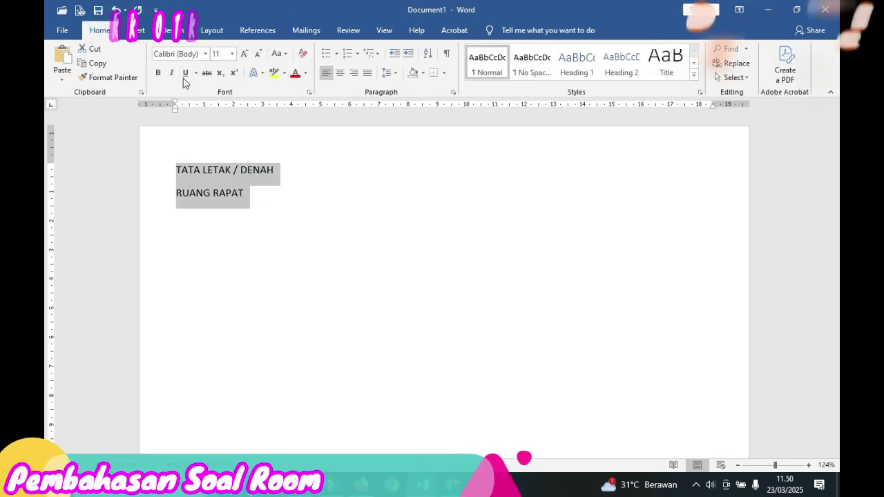
{"action": "left_click", "coordinate": [158, 72]}
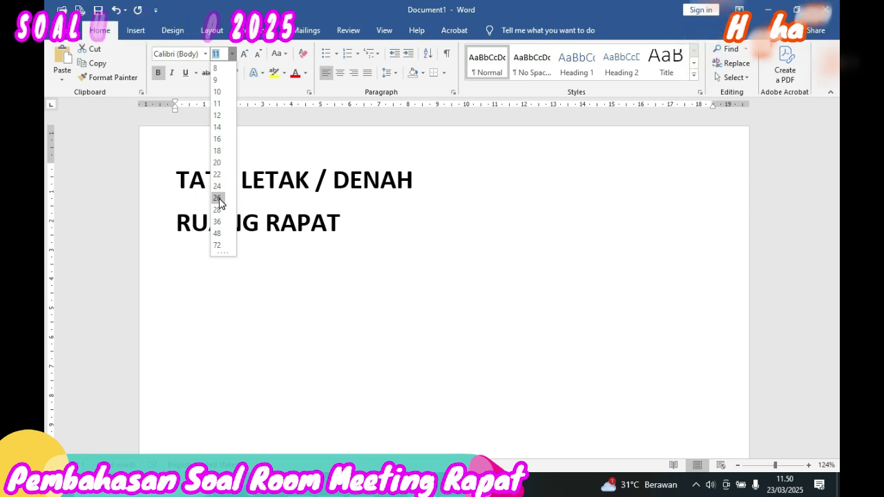
{"action": "left_click", "coordinate": [219, 198]}
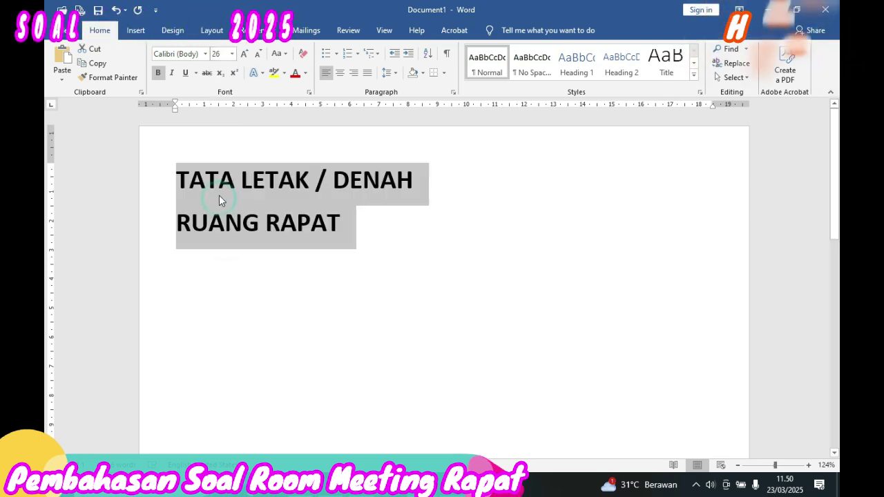
{"action": "left_click", "coordinate": [204, 54]}
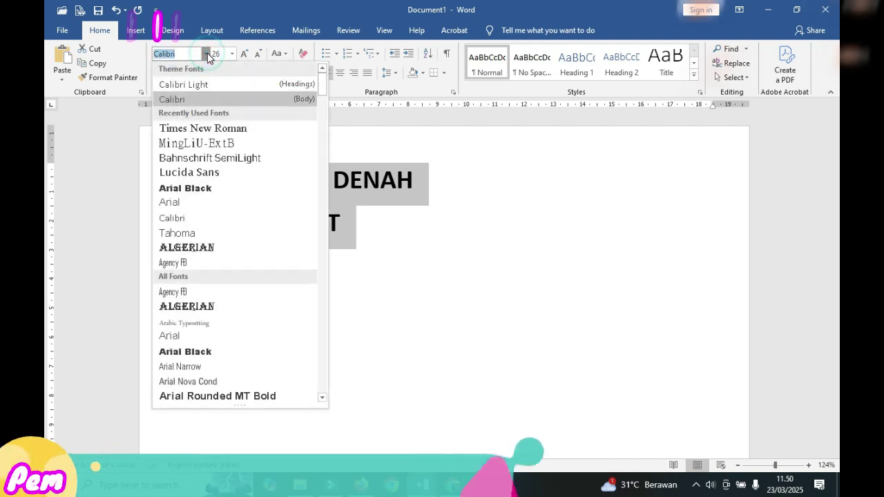
{"action": "left_click", "coordinate": [232, 189]}
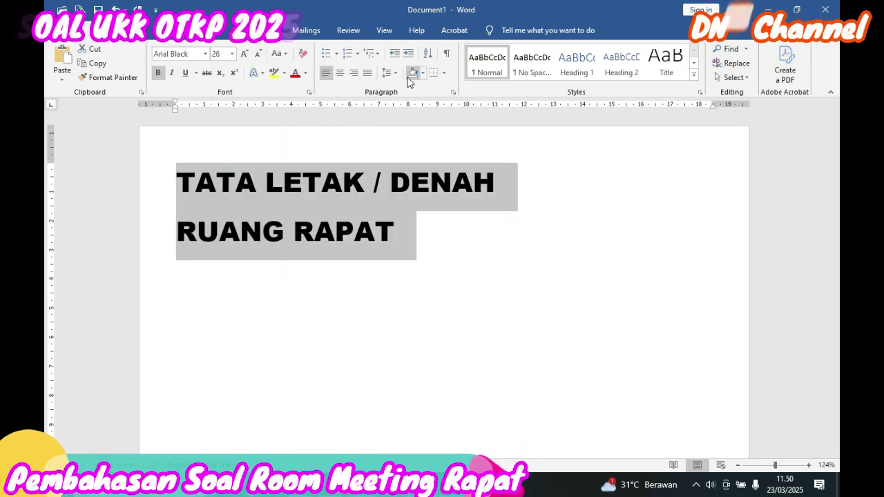
- Remove the space after the title paragraphs and center both lines
{"action": "left_click", "coordinate": [389, 72]}
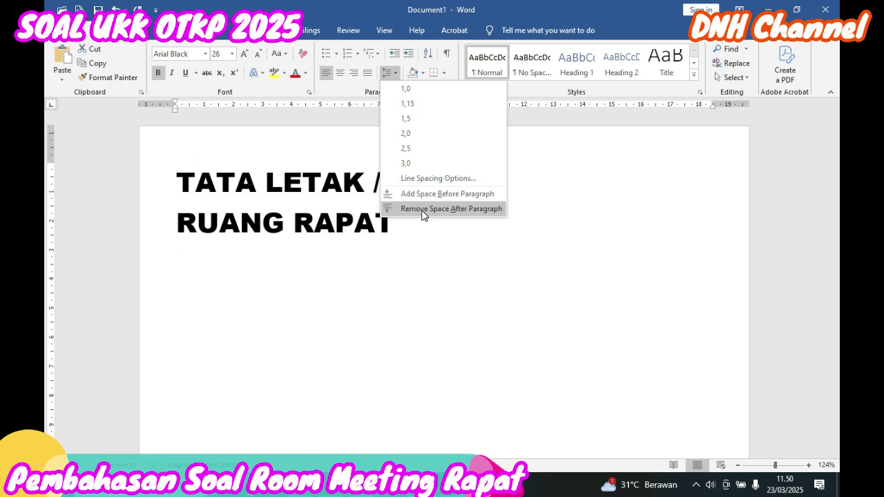
{"action": "left_click", "coordinate": [422, 210]}
{"action": "left_click", "coordinate": [340, 73]}
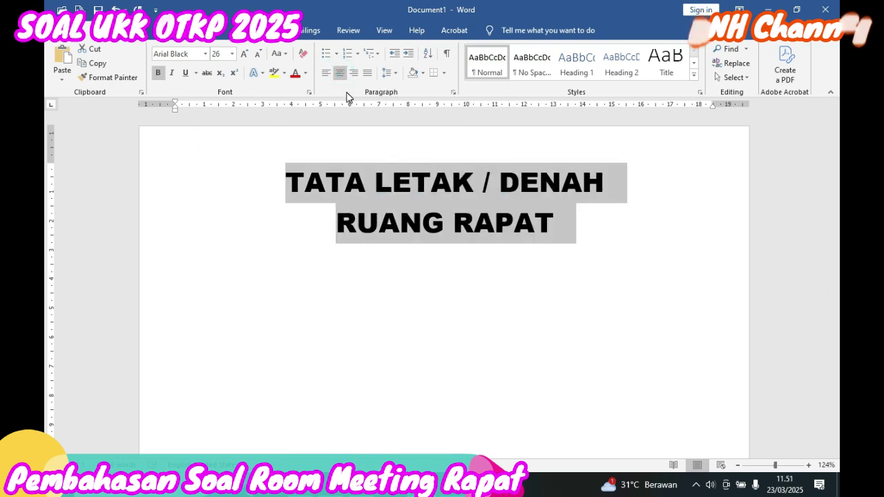
- Set the title's font size to 20 and start an empty line below it
{"action": "left_click", "coordinate": [231, 53]}
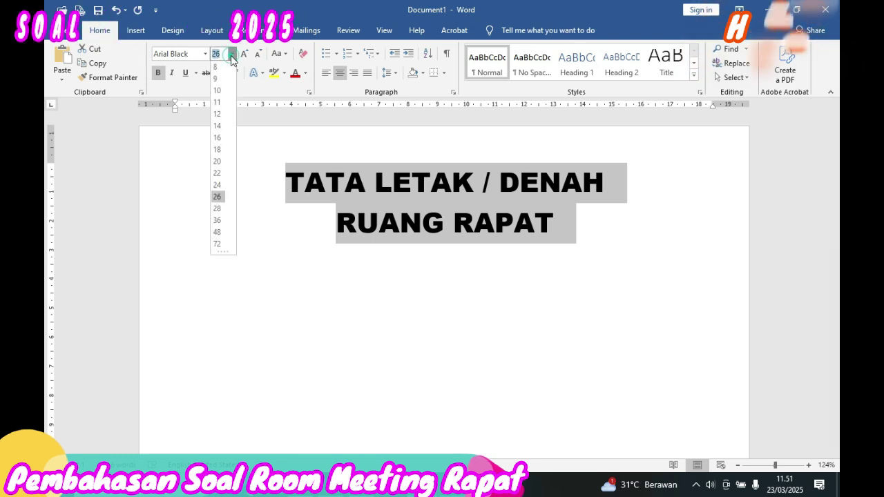
{"action": "left_click", "coordinate": [217, 164]}
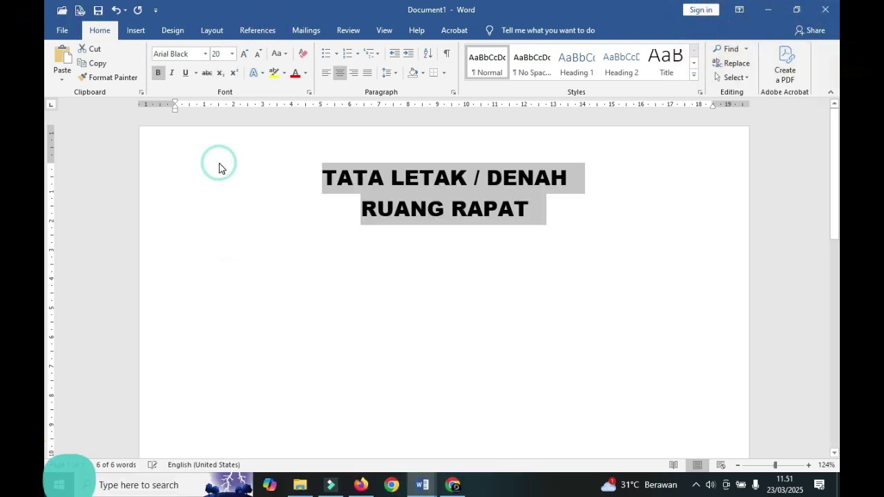
{"action": "left_click", "coordinate": [327, 188]}
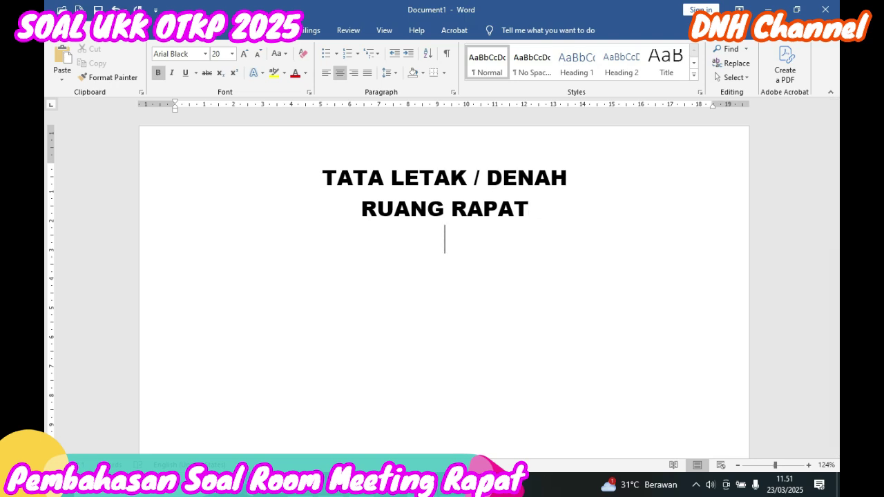
{"action": "left_click", "coordinate": [207, 238]}
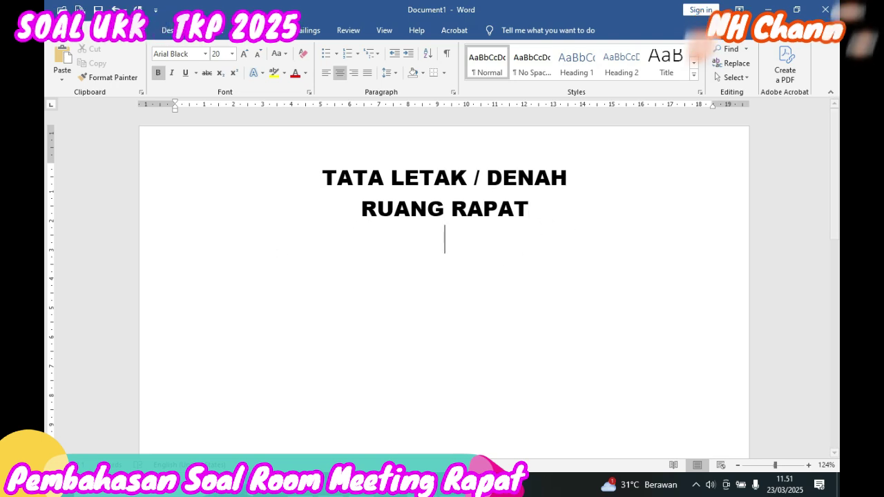
- Draw a rectangle about 17.25 cm wide and 14.26 cm high below the title
{"action": "left_click", "coordinate": [132, 31]}
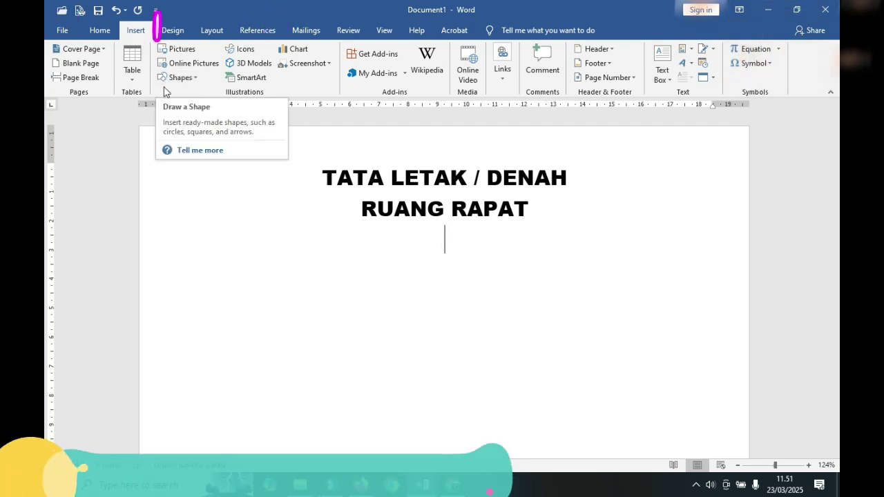
{"action": "left_click", "coordinate": [194, 78]}
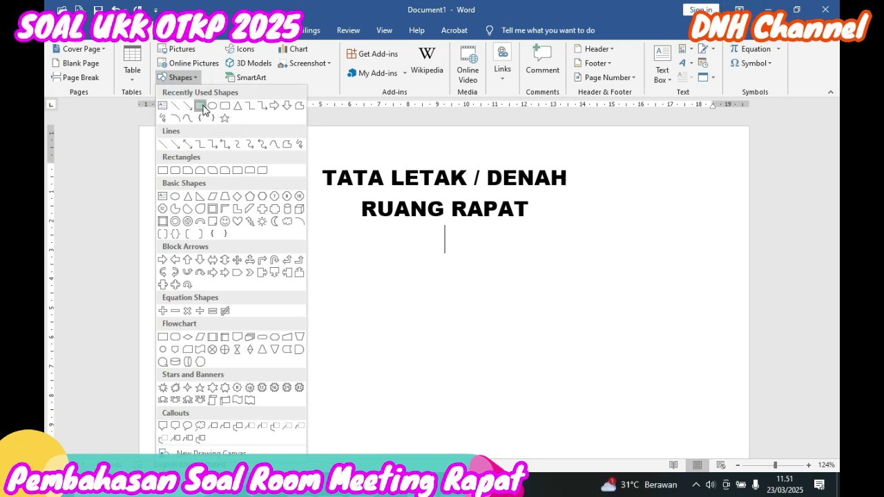
{"action": "left_click", "coordinate": [200, 106]}
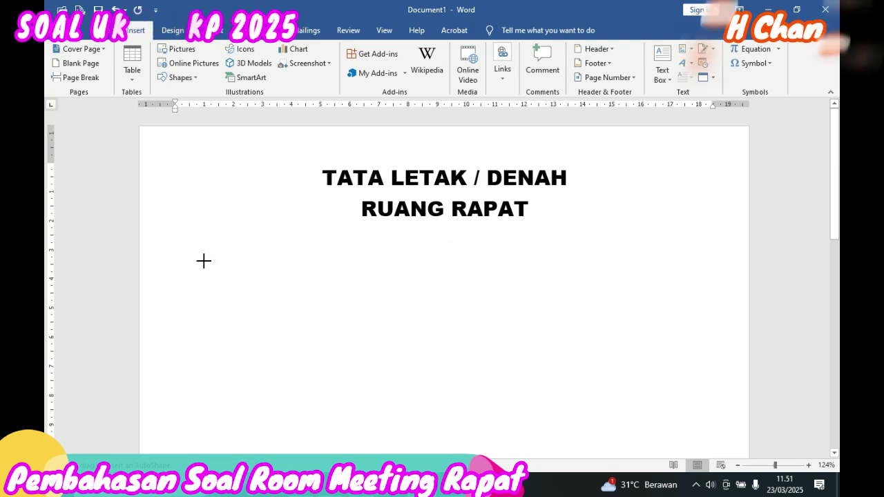
{"action": "left_click_drag", "start_coordinate": [197, 260], "coordinate": [700, 426]}
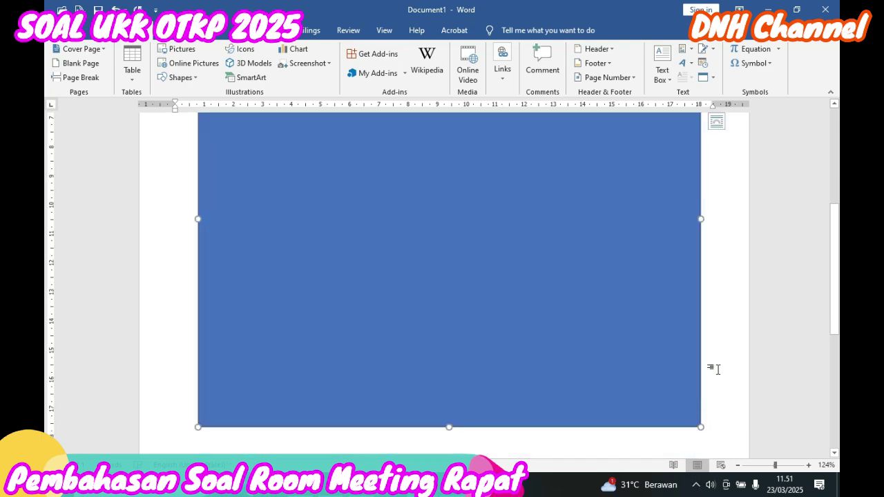
- Stretch the rectangle's lower edge down toward the end of the page, to a height of about 23.35 cm
{"action": "scroll", "coordinate": [770, 327], "scroll_direction": "down", "scroll_amount": 5}
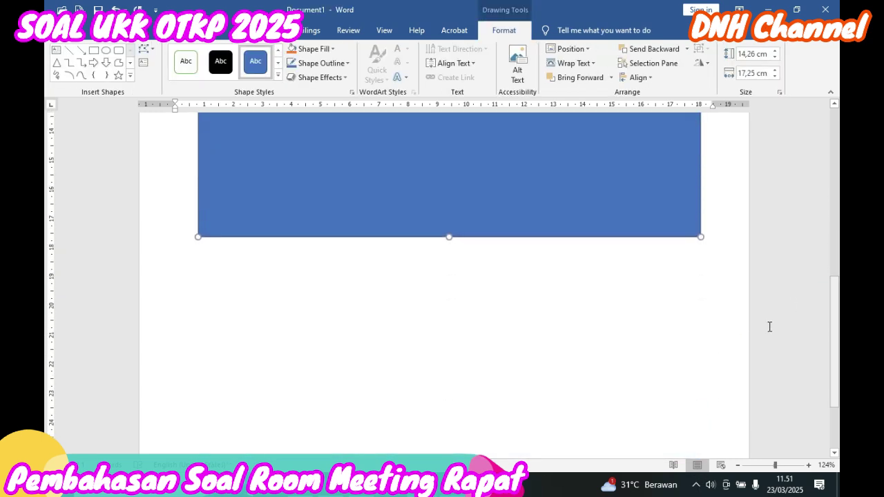
{"action": "left_click", "coordinate": [449, 240]}
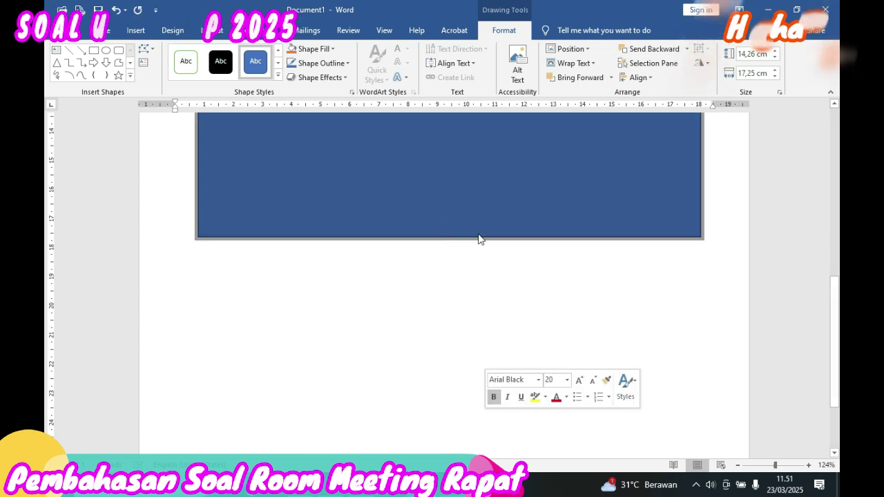
{"action": "left_click", "coordinate": [476, 203]}
{"action": "left_click_drag", "start_coordinate": [449, 236], "coordinate": [449, 444]}
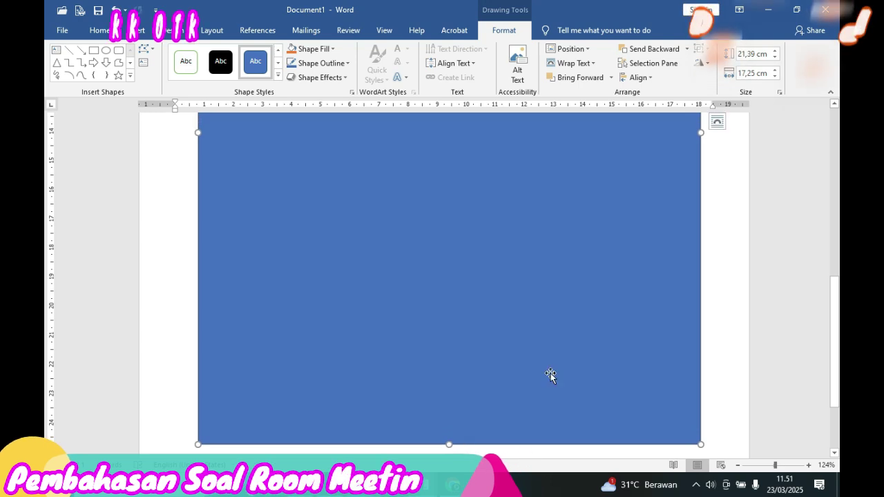
{"action": "scroll", "coordinate": [832, 303], "scroll_direction": "down", "scroll_amount": 2}
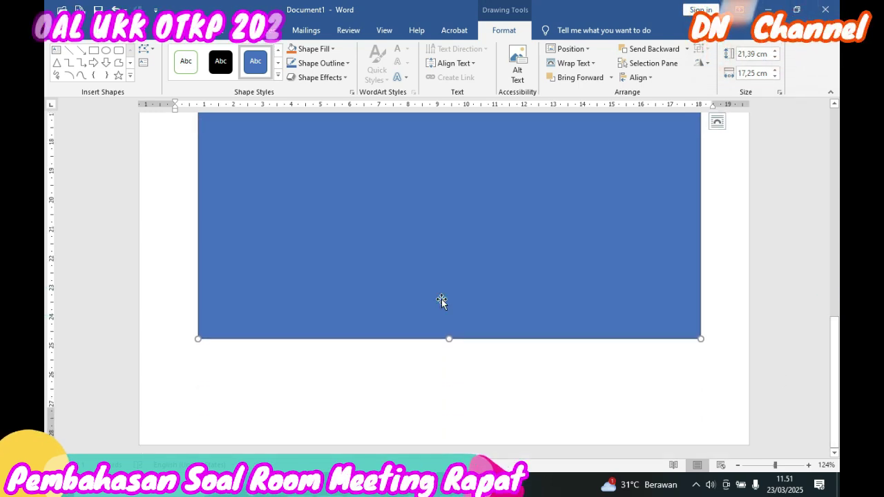
{"action": "left_click_drag", "start_coordinate": [449, 339], "coordinate": [449, 395]}
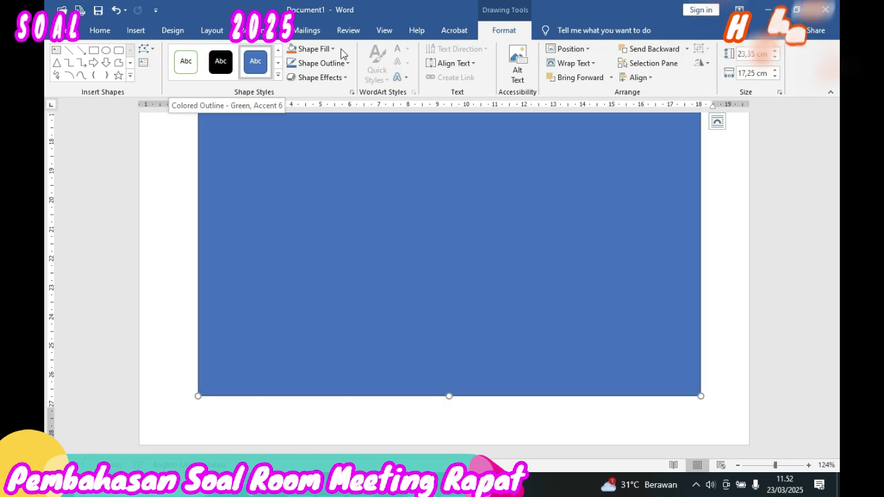
- Give the rectangle no fill and a black outline 4½ pt thick, then deselect it
{"action": "left_click", "coordinate": [332, 49]}
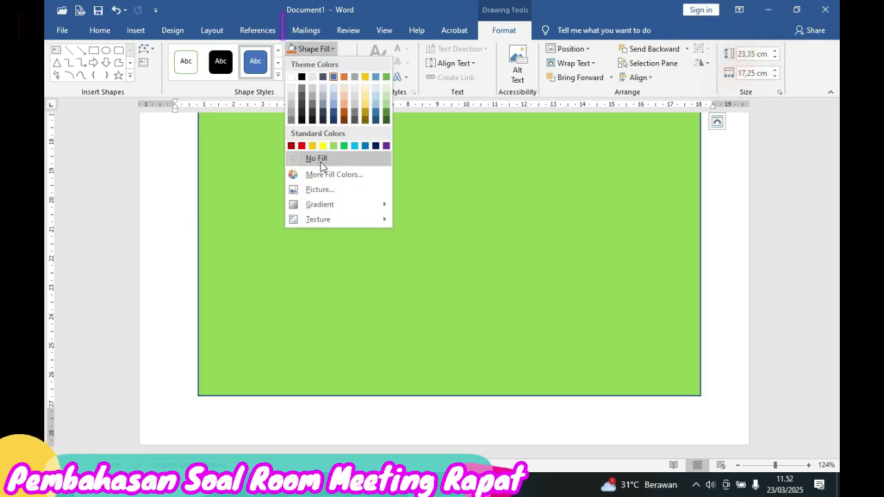
{"action": "left_click", "coordinate": [315, 159]}
{"action": "left_click", "coordinate": [348, 63]}
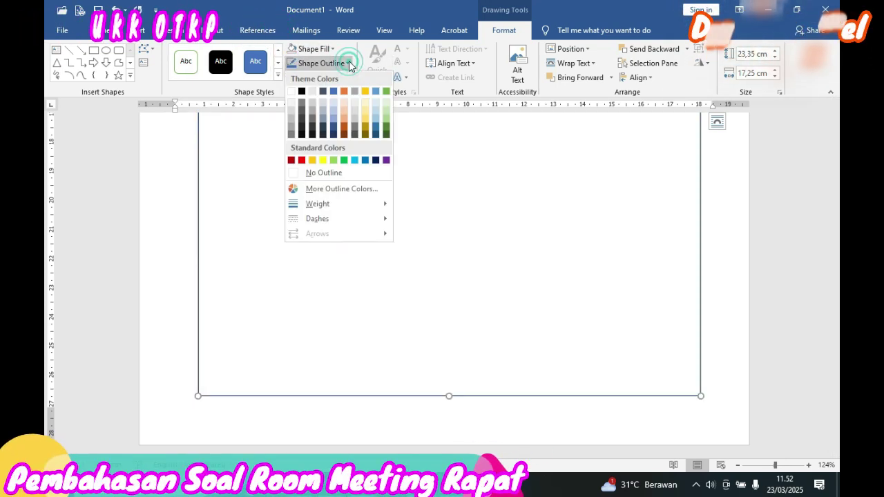
{"action": "left_click", "coordinate": [301, 91]}
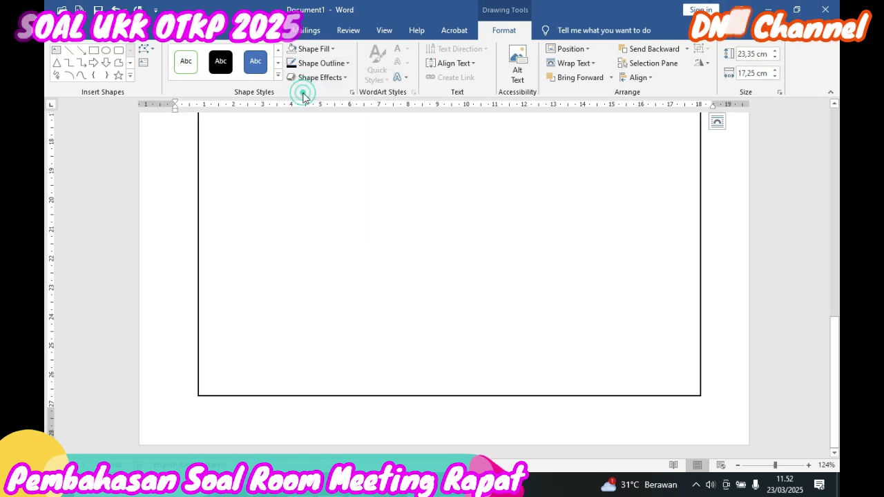
{"action": "left_click", "coordinate": [349, 64]}
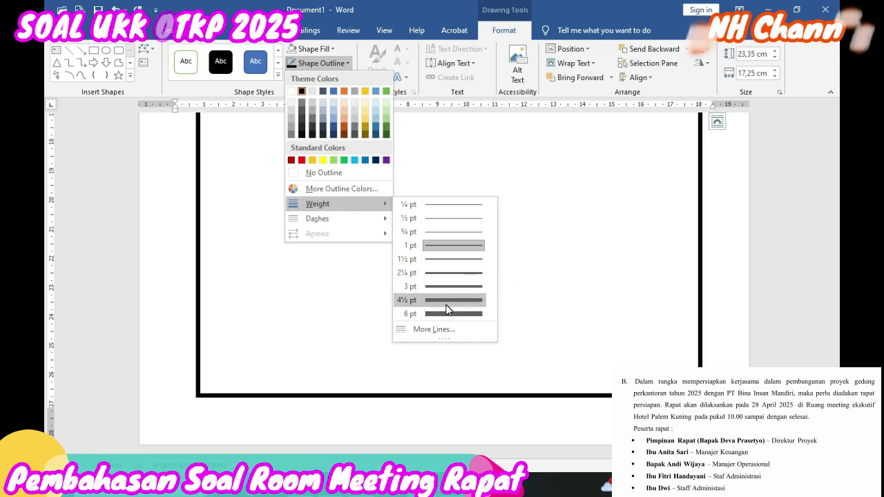
{"action": "left_click", "coordinate": [446, 308]}
{"action": "left_click", "coordinate": [535, 287]}
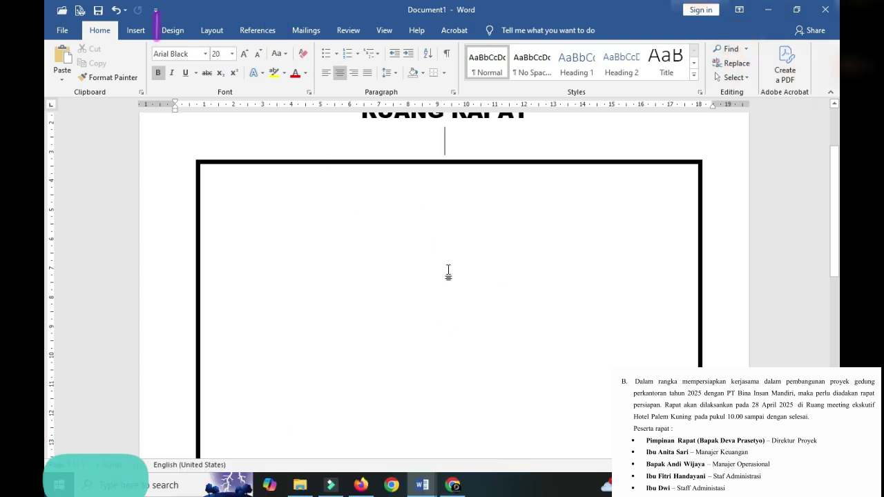
{"action": "scroll", "coordinate": [47, 252], "scroll_direction": "down", "scroll_amount": 10}
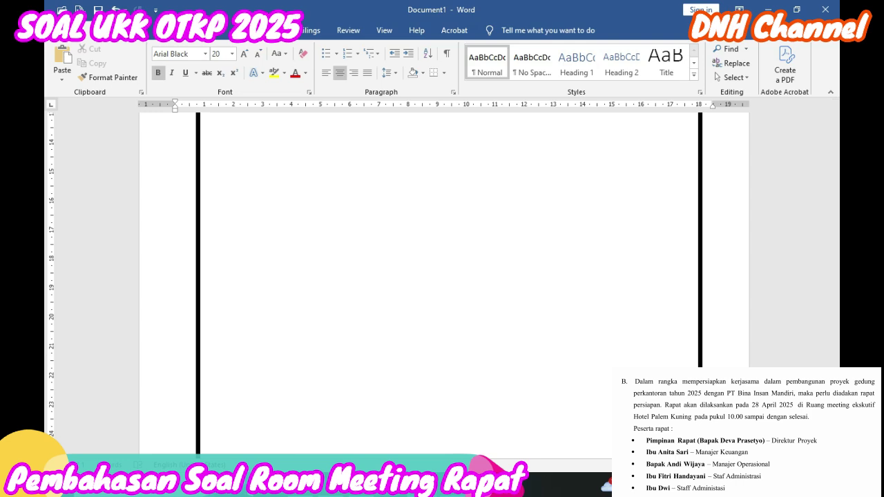
{"action": "scroll", "coordinate": [443, 276], "scroll_direction": "down", "scroll_amount": 4}
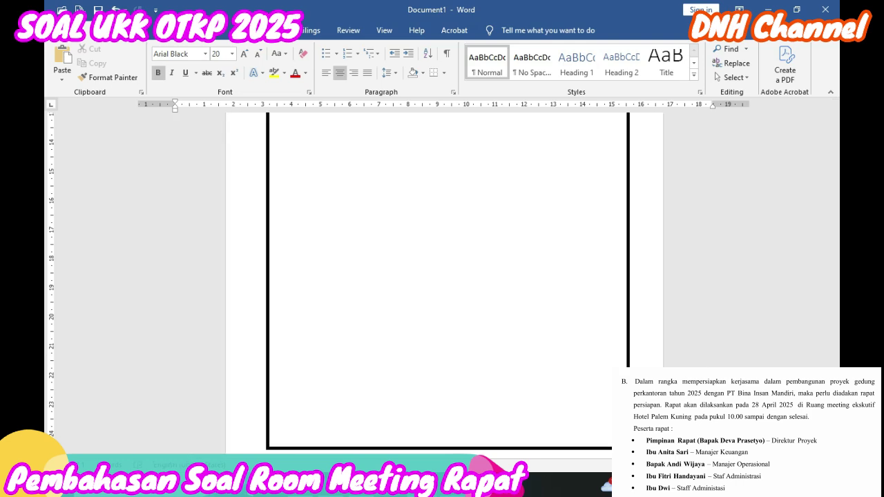
{"action": "scroll", "coordinate": [517, 283], "scroll_direction": "down", "scroll_amount": 5}
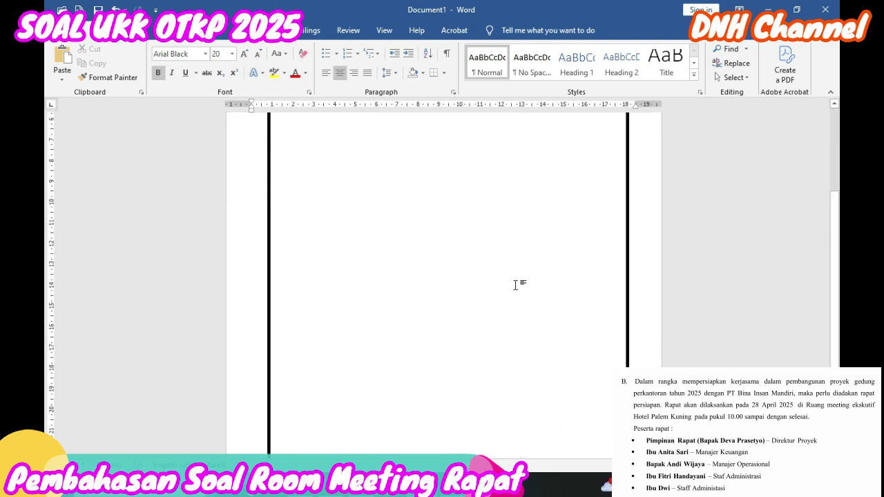
- Draw a rounded rectangle about 10.85 cm high and 6.93 cm wide in the middle of the room frame
{"action": "scroll", "coordinate": [45, 252], "scroll_direction": "up", "scroll_amount": 3}
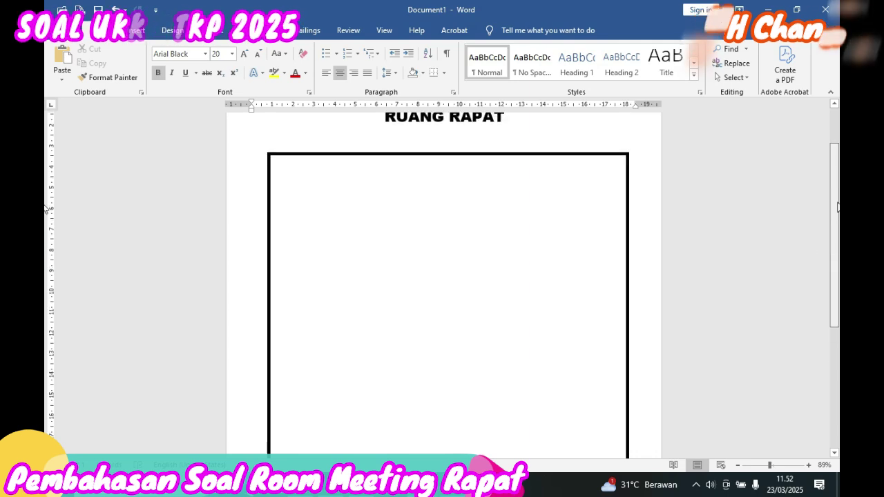
{"action": "scroll", "coordinate": [47, 221], "scroll_direction": "down", "scroll_amount": 1}
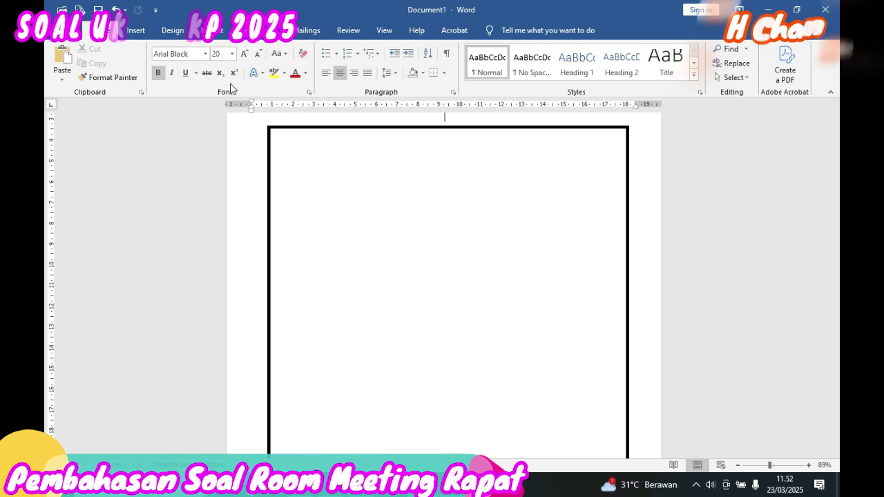
{"action": "left_click", "coordinate": [135, 30]}
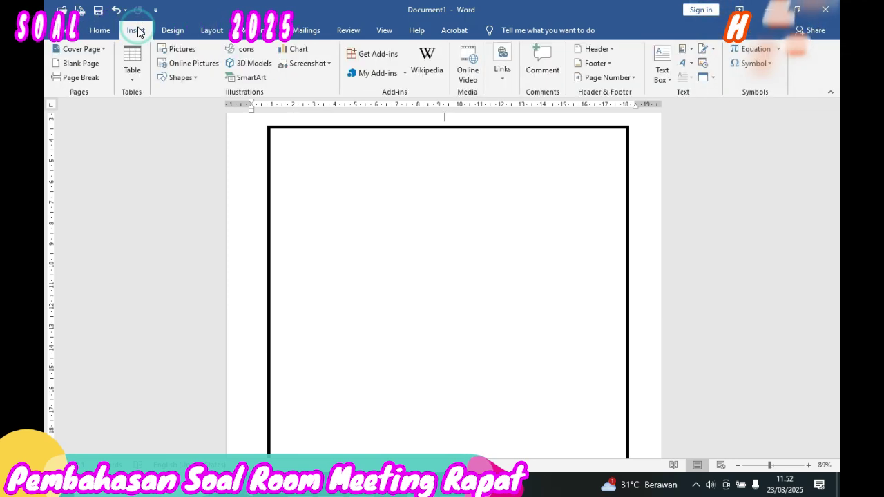
{"action": "left_click", "coordinate": [196, 78]}
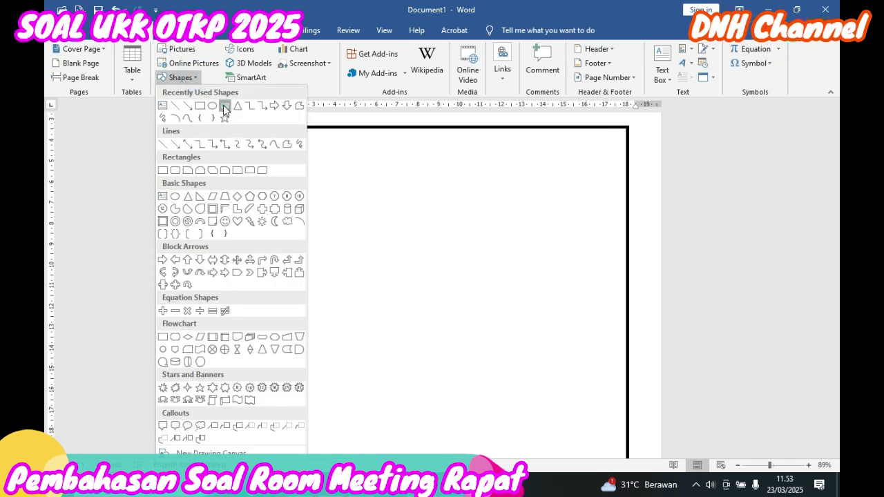
{"action": "left_click", "coordinate": [224, 107]}
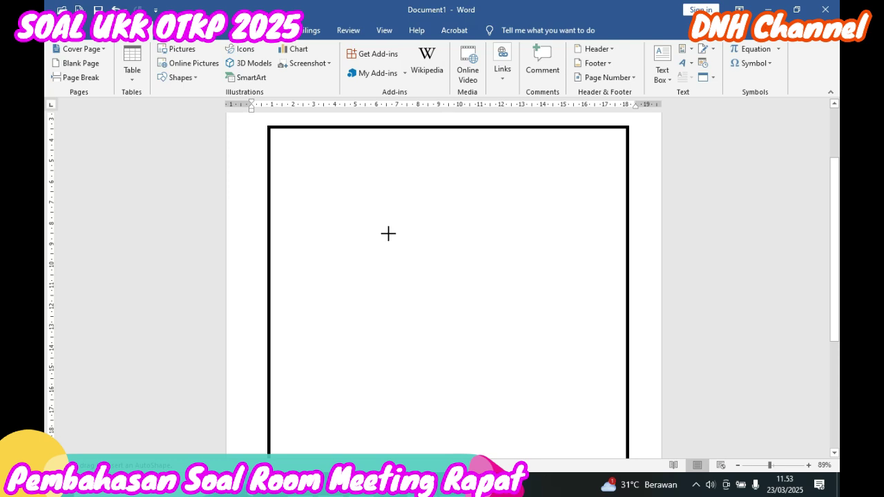
{"action": "left_click_drag", "start_coordinate": [389, 237], "coordinate": [534, 452]}
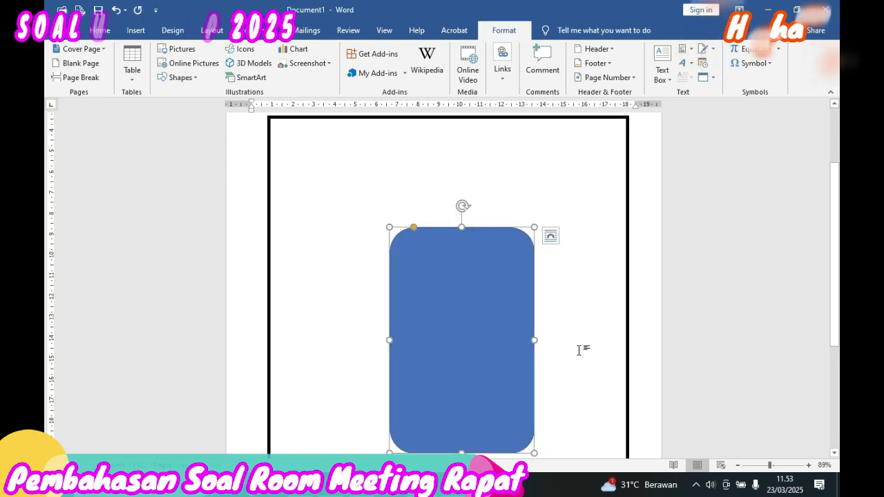
- Give the rounded rectangle a 3 pt outline and a dark grey fill, then deselect it
{"action": "scroll", "coordinate": [48, 221], "scroll_direction": "down", "scroll_amount": 5}
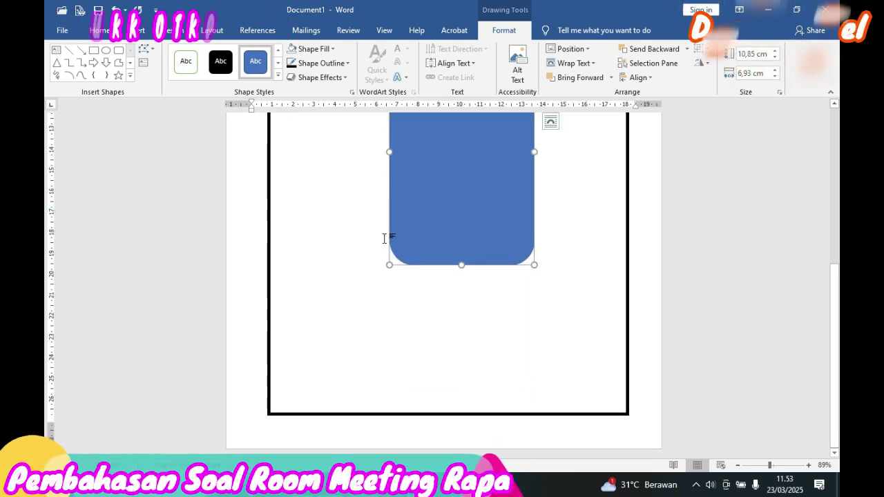
{"action": "left_click", "coordinate": [319, 63]}
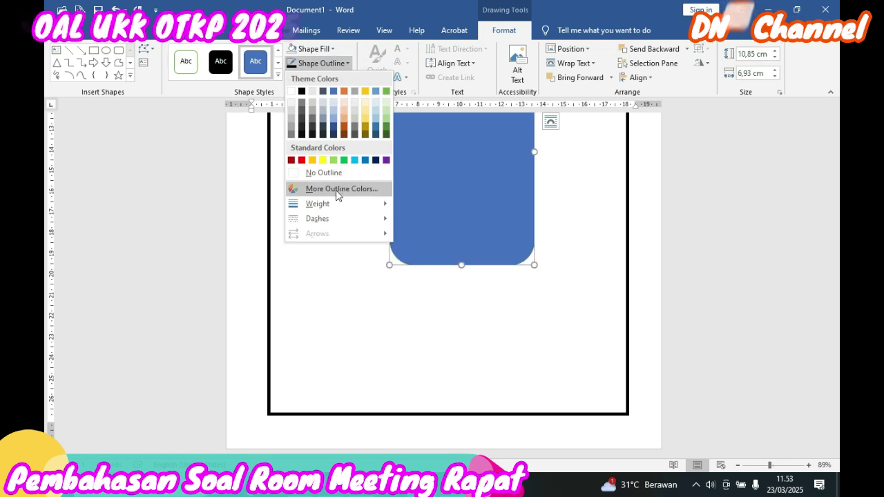
{"action": "mouse_move", "coordinate": [337, 204]}
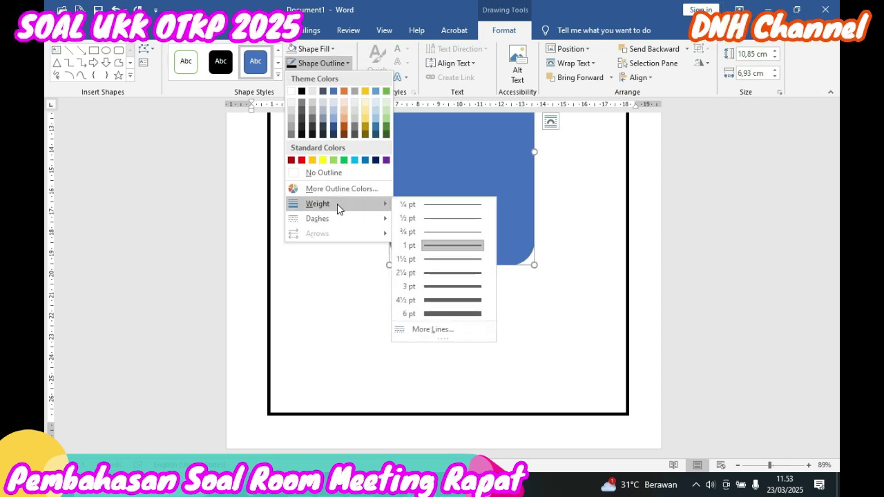
{"action": "left_click", "coordinate": [443, 286]}
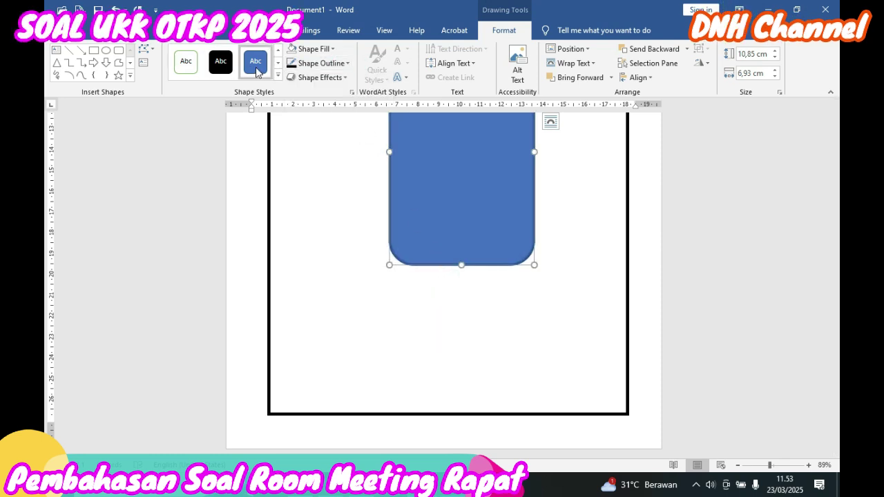
{"action": "left_click", "coordinate": [333, 49]}
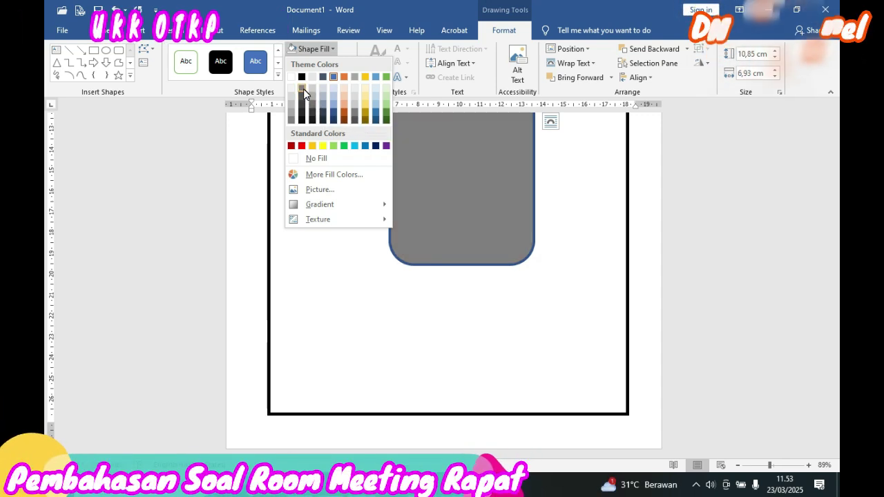
{"action": "left_click", "coordinate": [303, 88]}
{"action": "scroll", "coordinate": [513, 306], "scroll_direction": "up", "scroll_amount": 3}
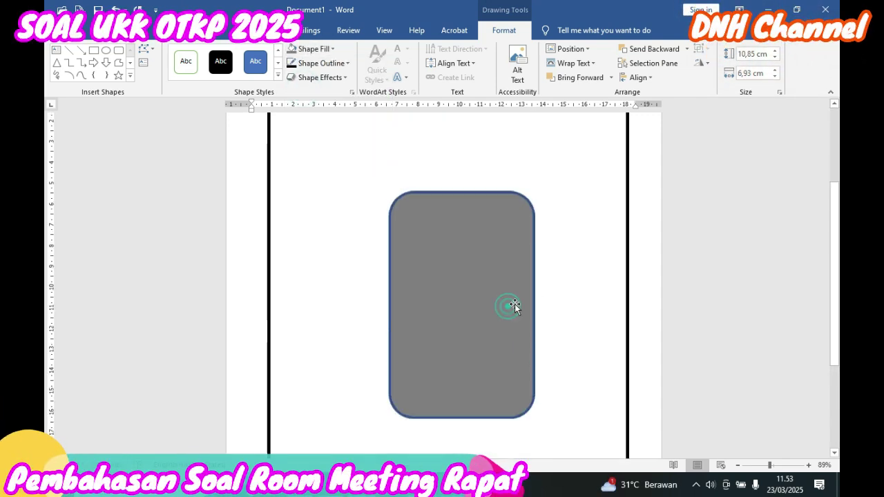
{"action": "left_click", "coordinate": [670, 256]}
{"action": "left_click_drag", "start_coordinate": [837, 200], "coordinate": [837, 218]}
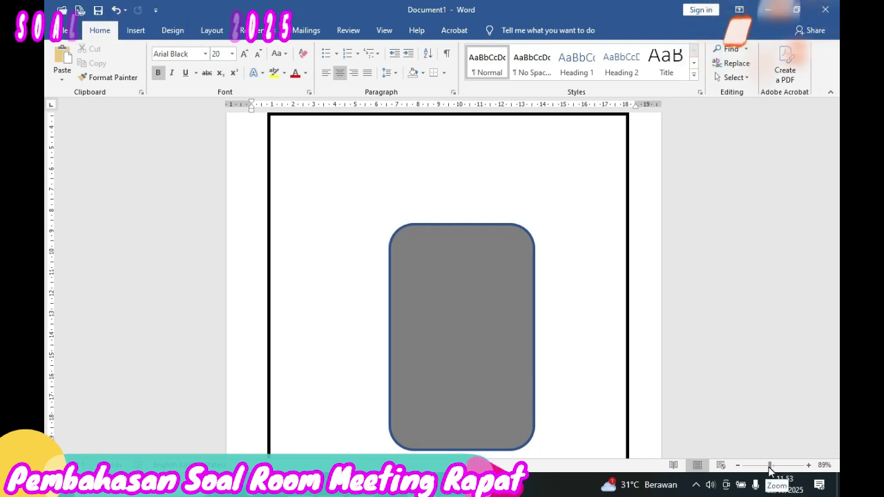
- Preview the open TATA LETAK rapat document for reference and return to Document1
{"action": "left_click_drag", "start_coordinate": [769, 471], "coordinate": [766, 470]}
{"action": "scroll", "coordinate": [750, 328], "scroll_direction": "up", "scroll_amount": 2}
{"action": "scroll", "coordinate": [746, 327], "scroll_direction": "down", "scroll_amount": 4}
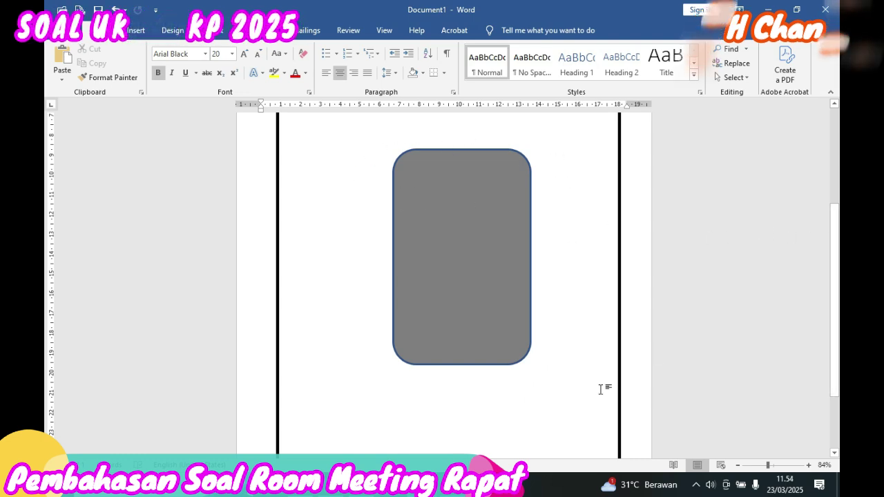
{"action": "mouse_move", "coordinate": [422, 485]}
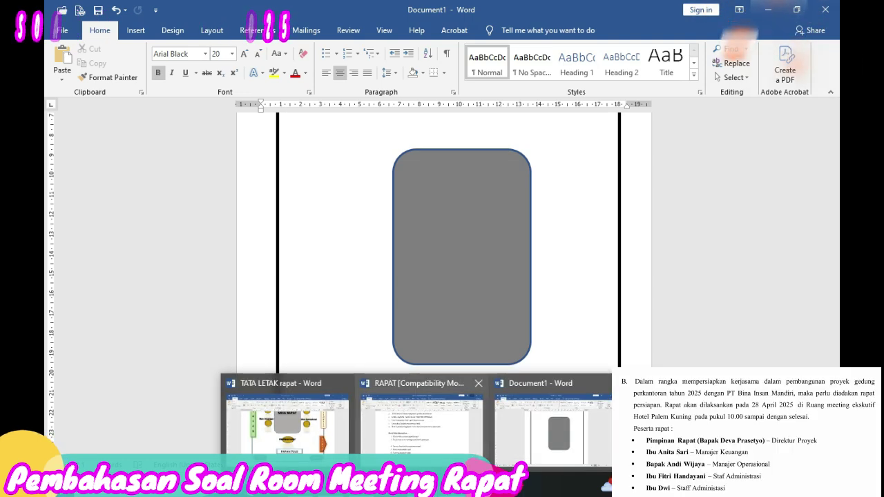
{"action": "mouse_move", "coordinate": [338, 413]}
{"action": "left_click", "coordinate": [545, 428]}
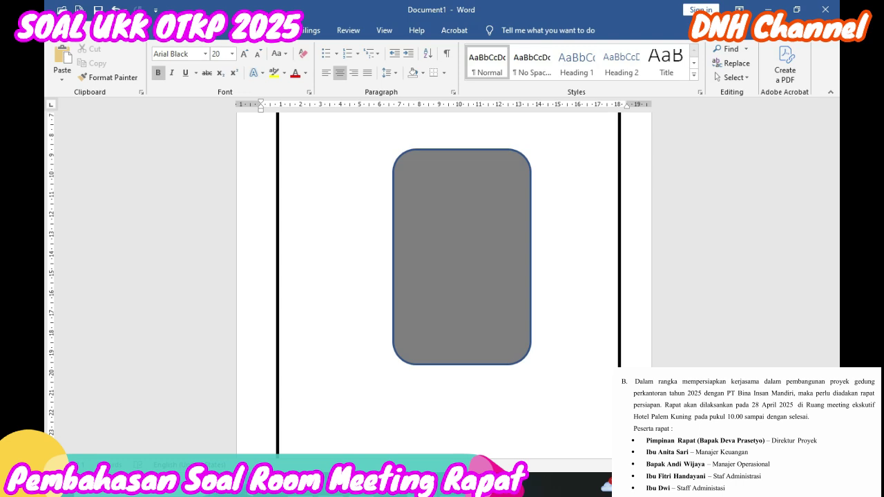
- Draw a small oval about 1.88 cm high and 1.72 cm wide beside the grey rectangle's upper right corner
{"action": "left_click", "coordinate": [136, 29]}
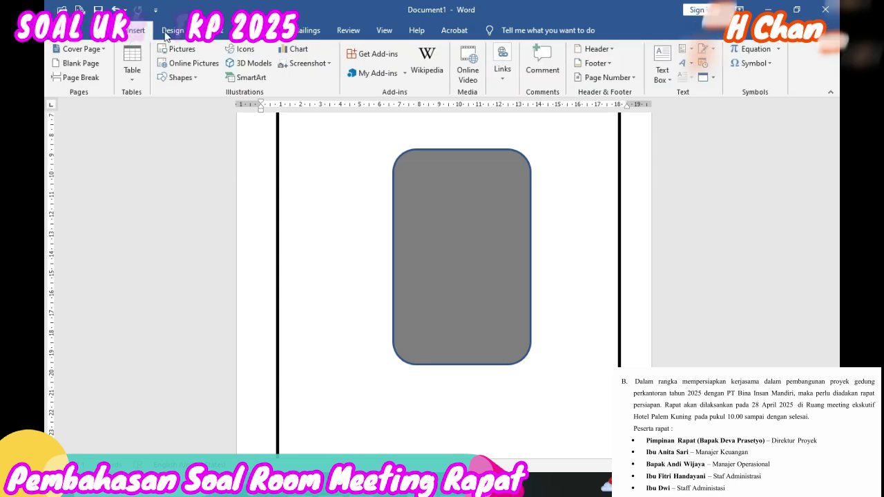
{"action": "left_click", "coordinate": [178, 77]}
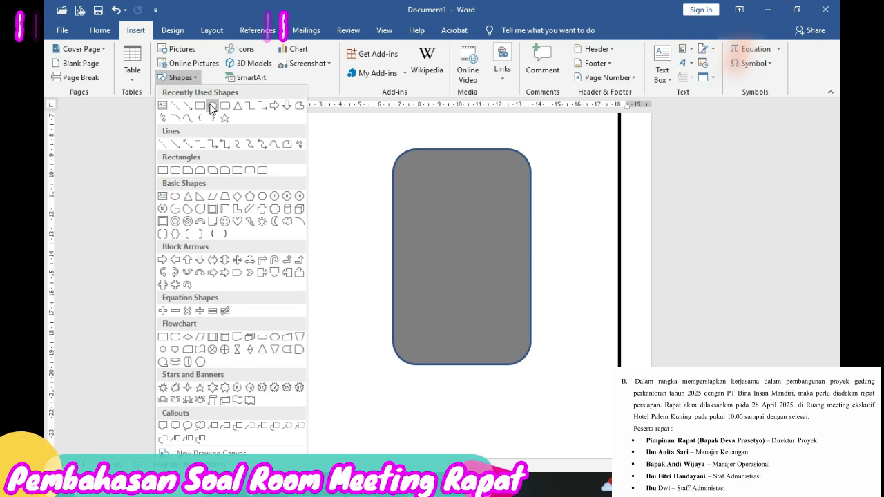
{"action": "left_click", "coordinate": [212, 106]}
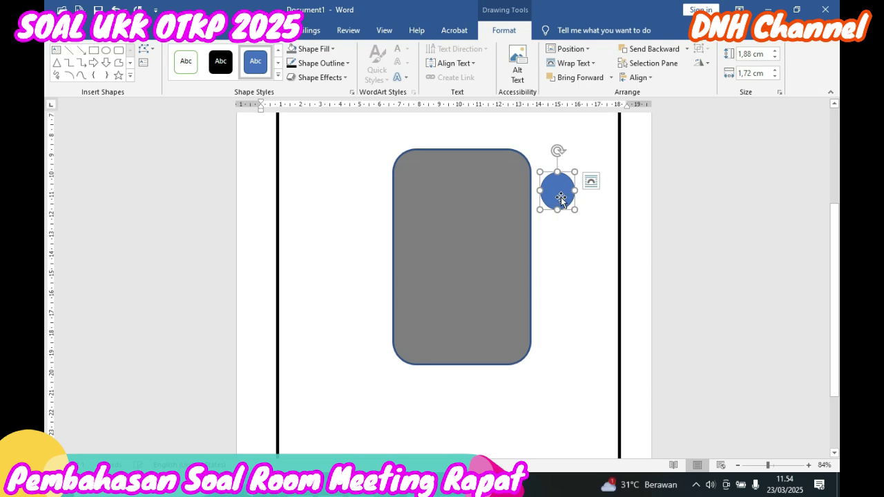
- Narrow the grey rectangle slightly from its right side and move the small oval close to its new edge
{"action": "right_click", "coordinate": [559, 197]}
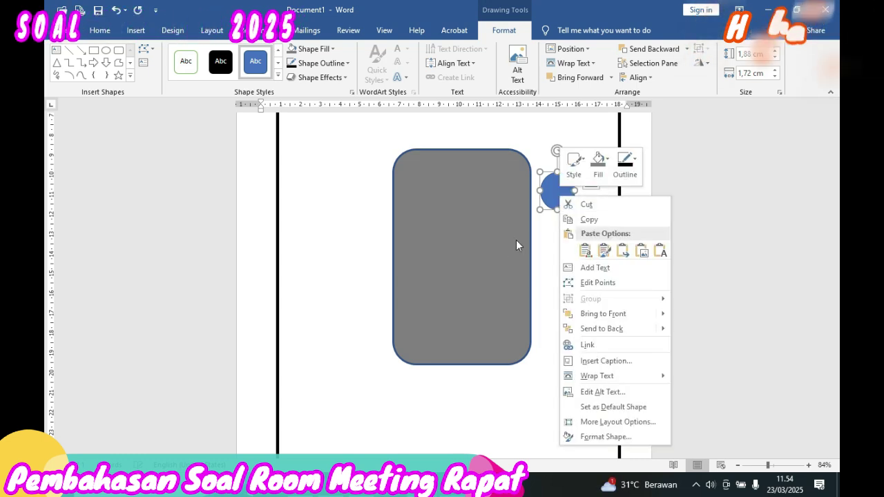
{"action": "left_click", "coordinate": [465, 261]}
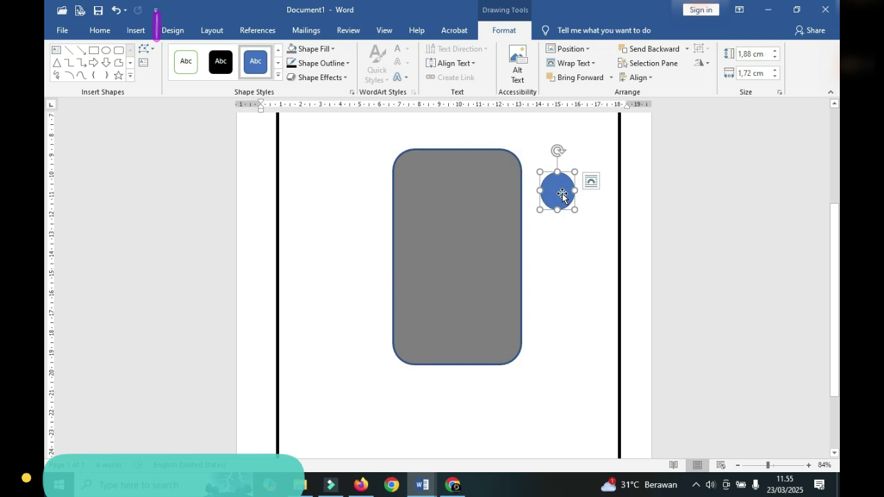
{"action": "left_click_drag", "start_coordinate": [563, 195], "coordinate": [549, 192]}
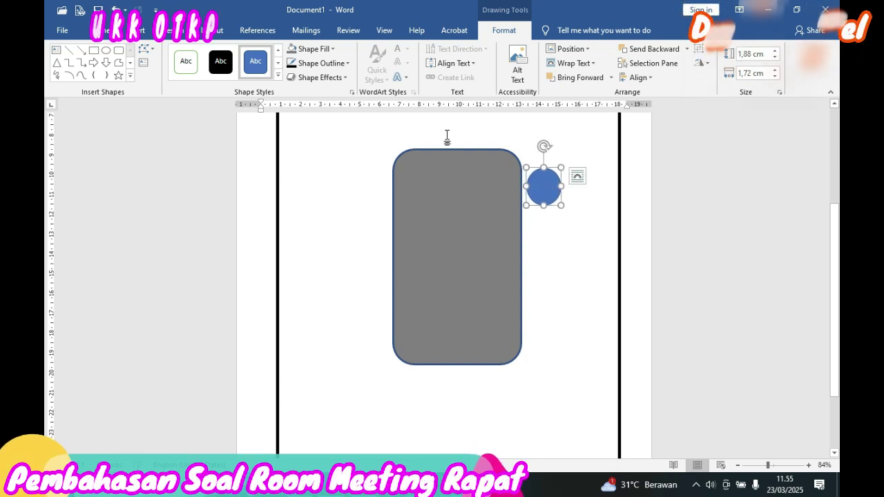
- Fill the small oval with dark gold and apply the first preset shape effect to it
{"action": "left_click", "coordinate": [313, 49]}
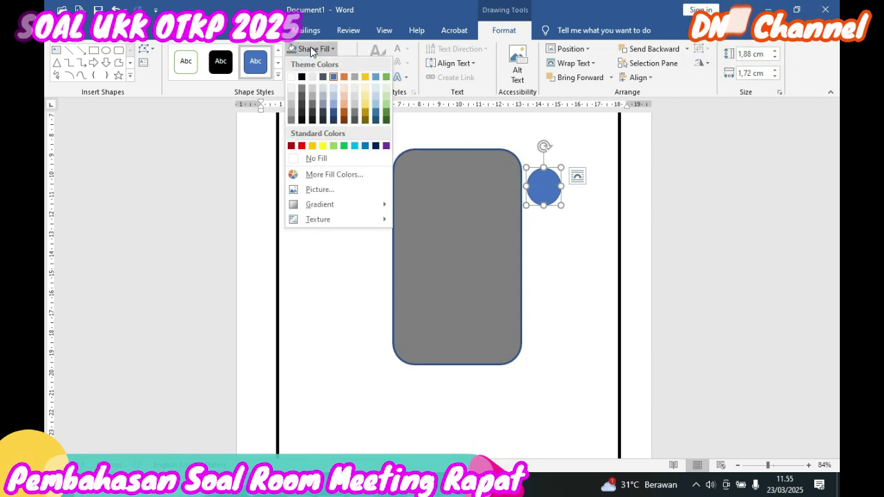
{"action": "left_click", "coordinate": [365, 111]}
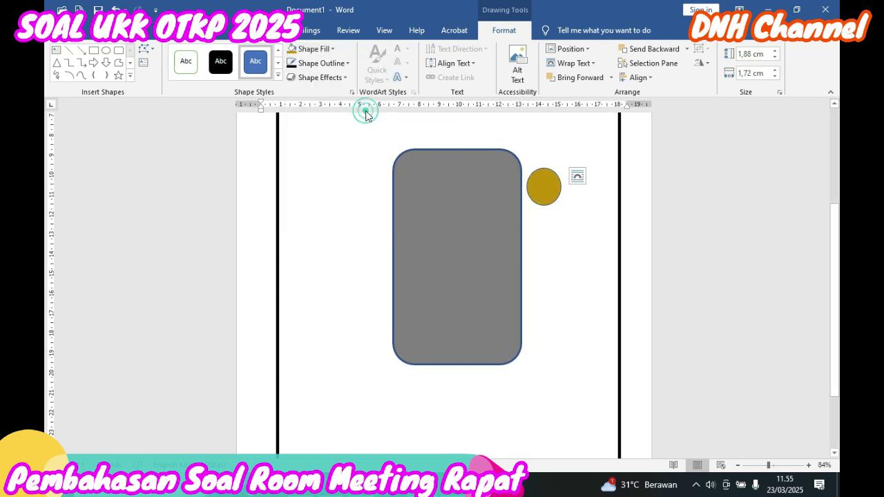
{"action": "left_click", "coordinate": [347, 66]}
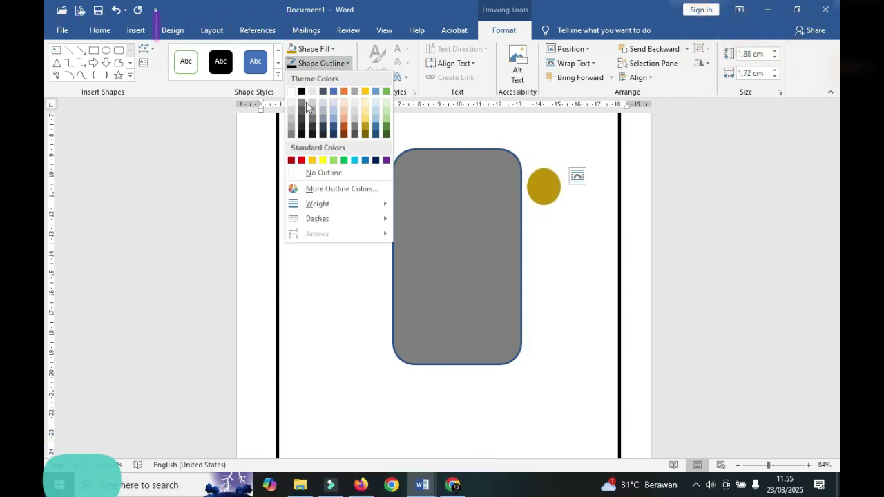
{"action": "mouse_move", "coordinate": [317, 203]}
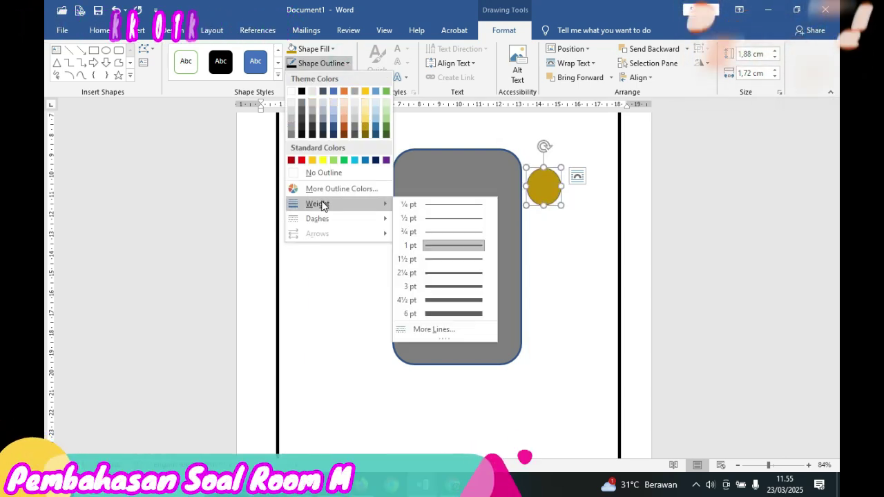
{"action": "left_click", "coordinate": [640, 195]}
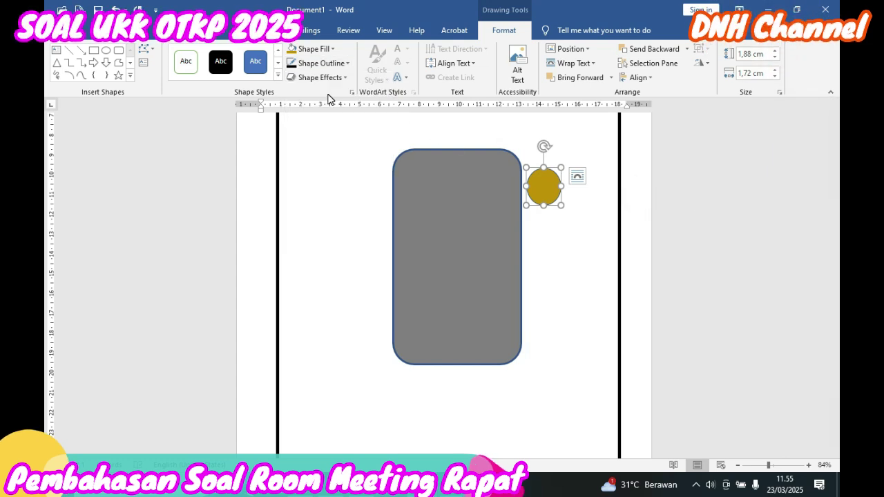
{"action": "left_click", "coordinate": [343, 78]}
{"action": "mouse_move", "coordinate": [337, 102]}
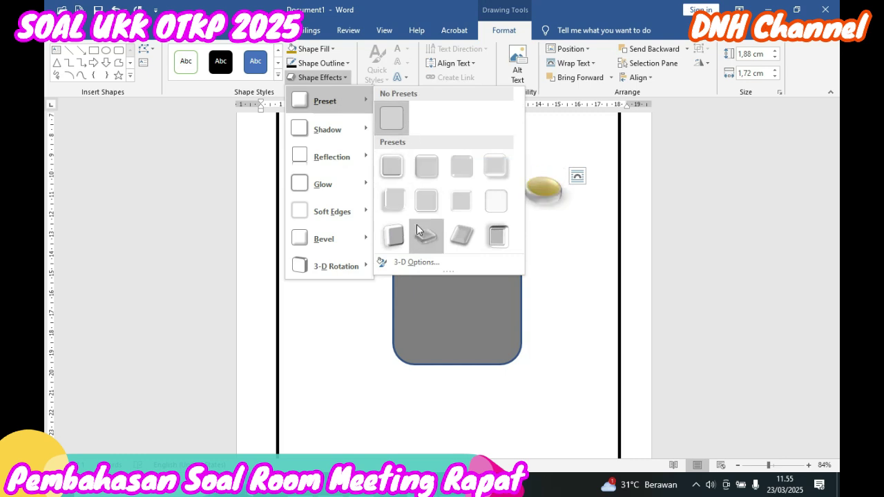
{"action": "left_click", "coordinate": [390, 167]}
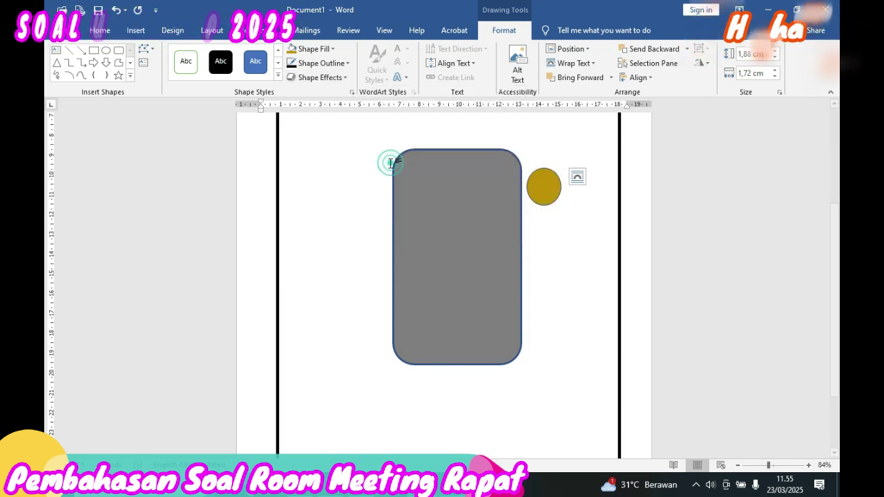
- Copy the gold oval and paste a duplicate of it onto the page
{"action": "right_click", "coordinate": [544, 193]}
{"action": "left_click", "coordinate": [570, 213]}
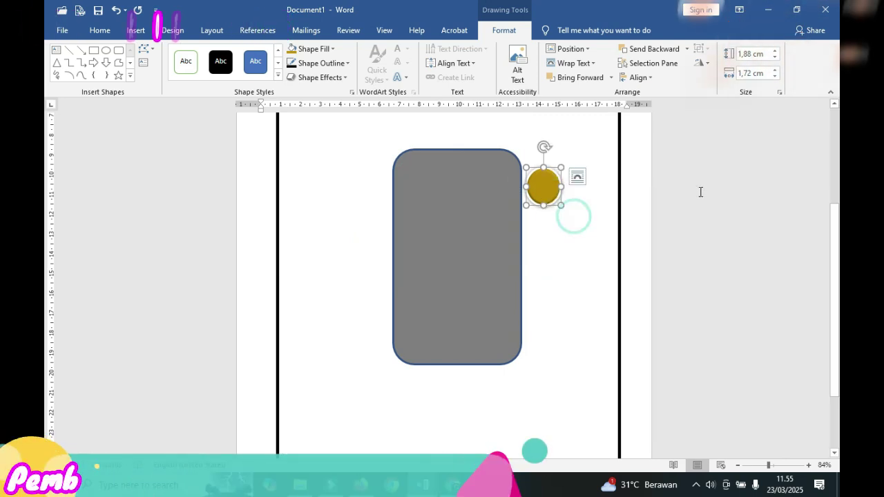
{"action": "key", "text": "Escape"}
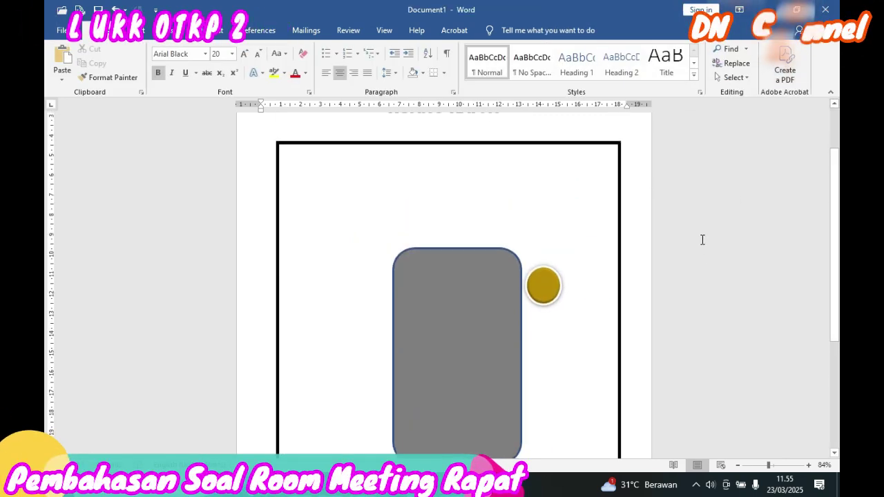
{"action": "scroll", "coordinate": [703, 239], "scroll_direction": "down", "scroll_amount": 3}
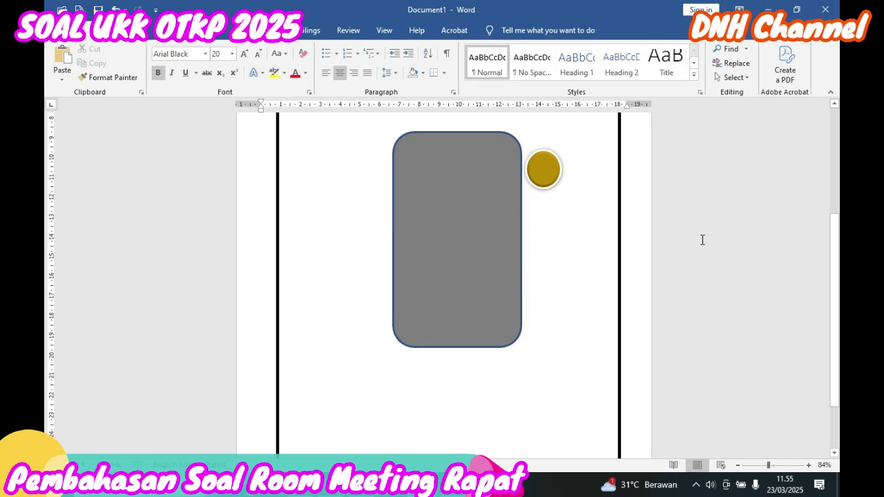
{"action": "key", "text": "ctrl+v"}
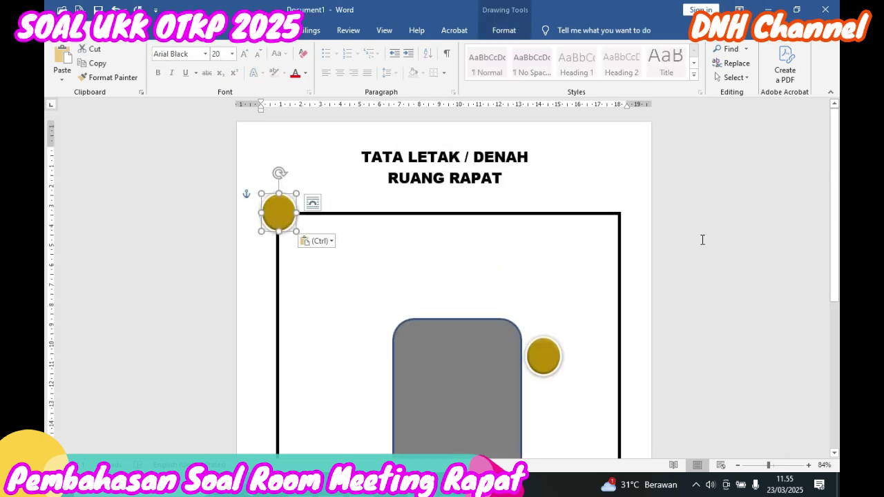
{"action": "scroll", "coordinate": [504, 205], "scroll_direction": "down", "scroll_amount": 2}
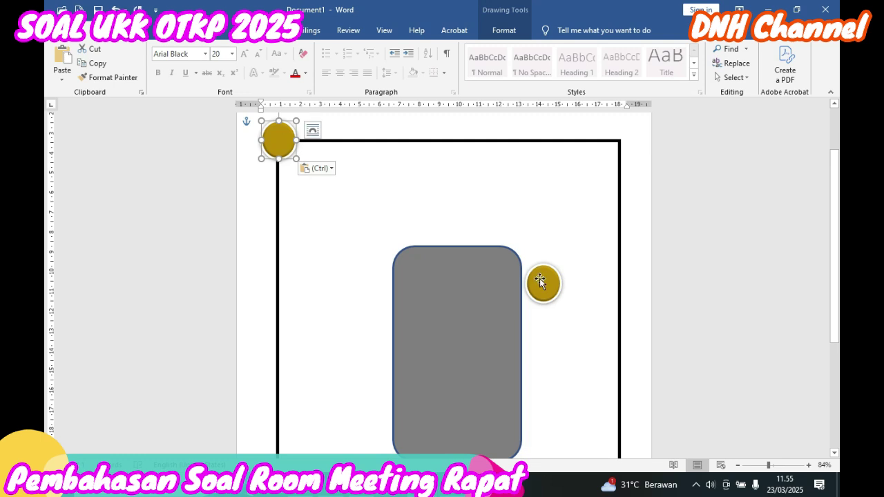
- Copy the gold oval beside the table and paste four more duplicates of it onto the page
{"action": "right_click", "coordinate": [539, 278]}
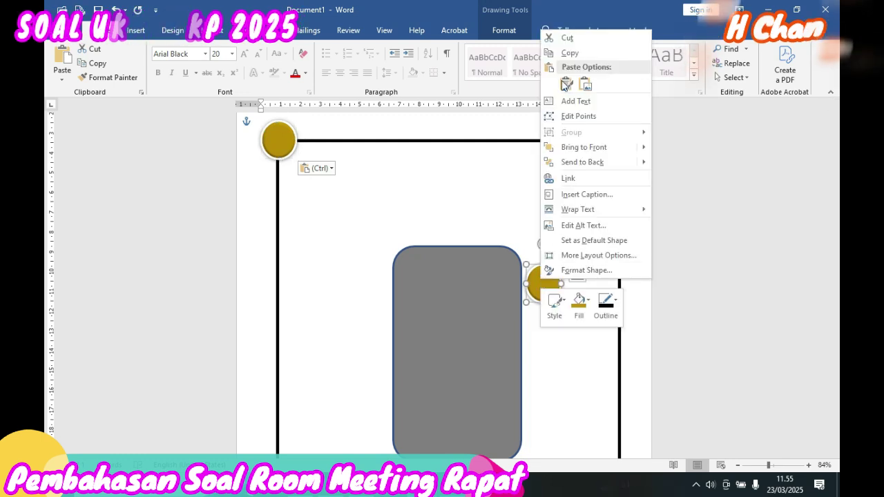
{"action": "left_click", "coordinate": [570, 54]}
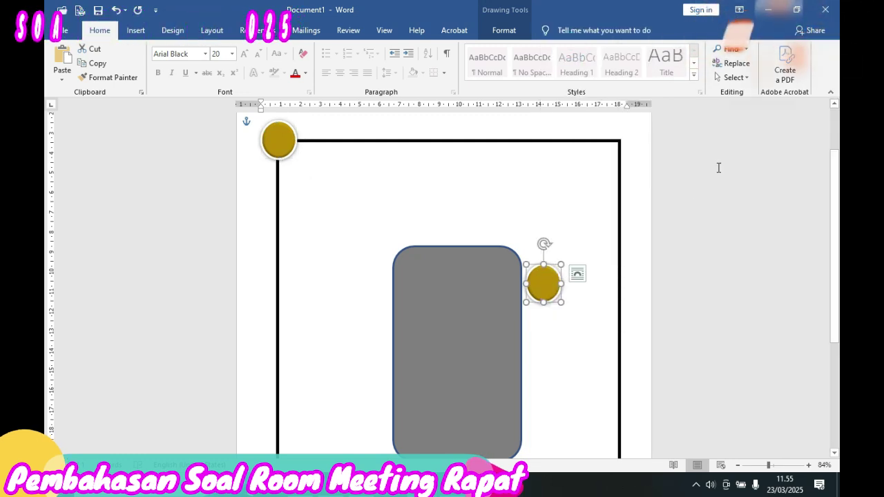
{"action": "left_click", "coordinate": [693, 195]}
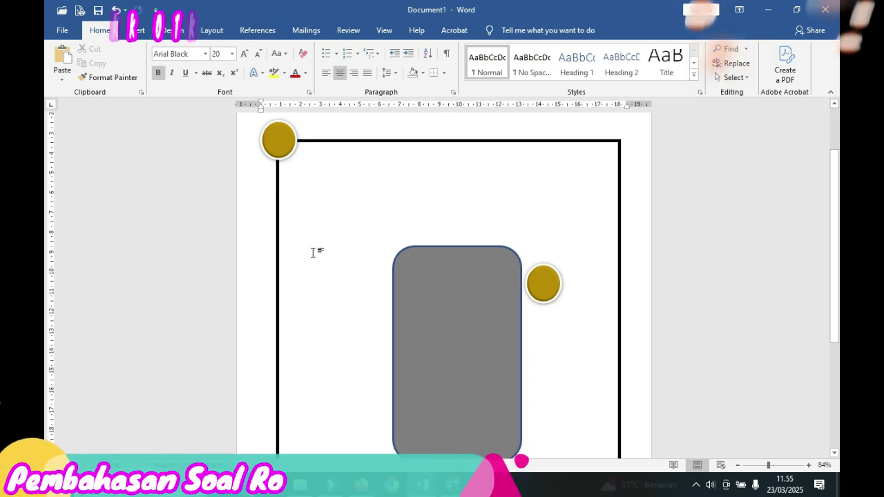
{"action": "key", "text": "ctrl+v"}
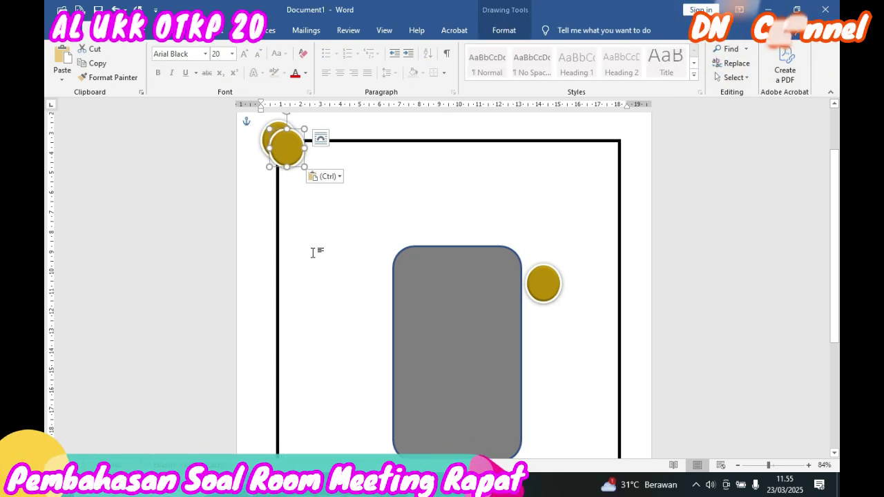
{"action": "key", "text": "ctrl+v"}
{"action": "key", "text": "ctrl+v"}
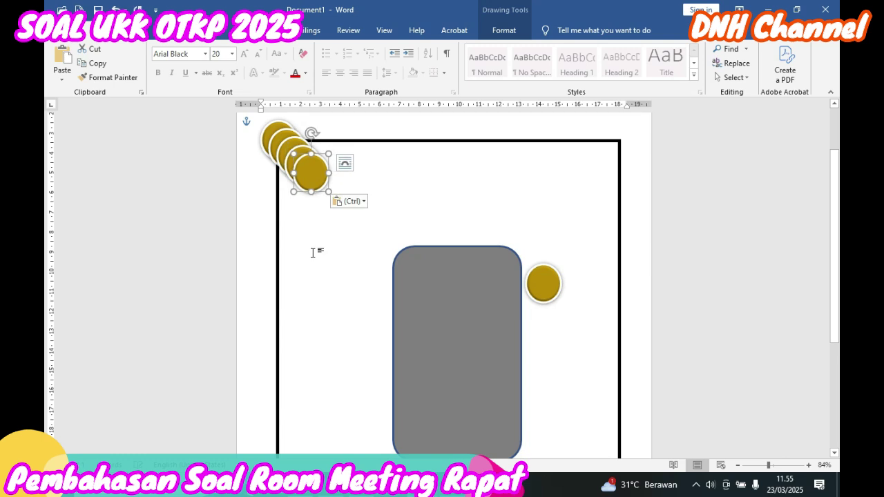
- Move three of the pasted gold ovals into a vertical column along the table's left side
{"action": "left_click_drag", "start_coordinate": [304, 177], "coordinate": [336, 272]}
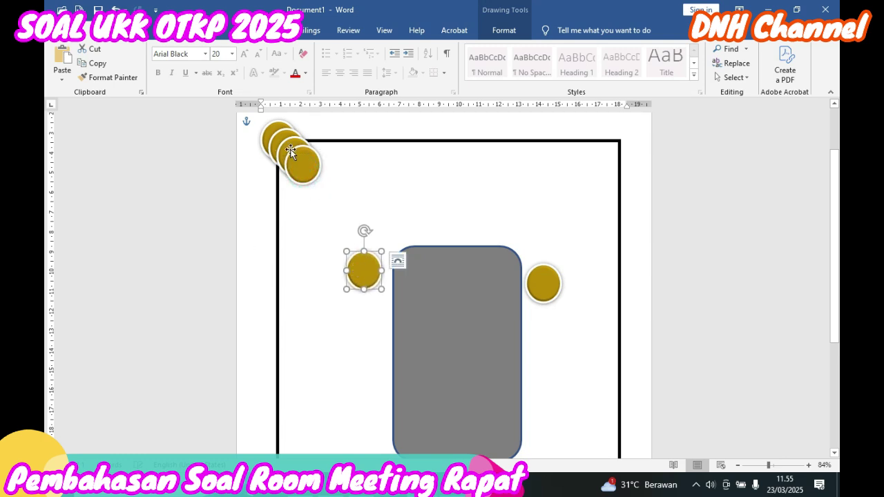
{"action": "left_click_drag", "start_coordinate": [301, 169], "coordinate": [361, 367]}
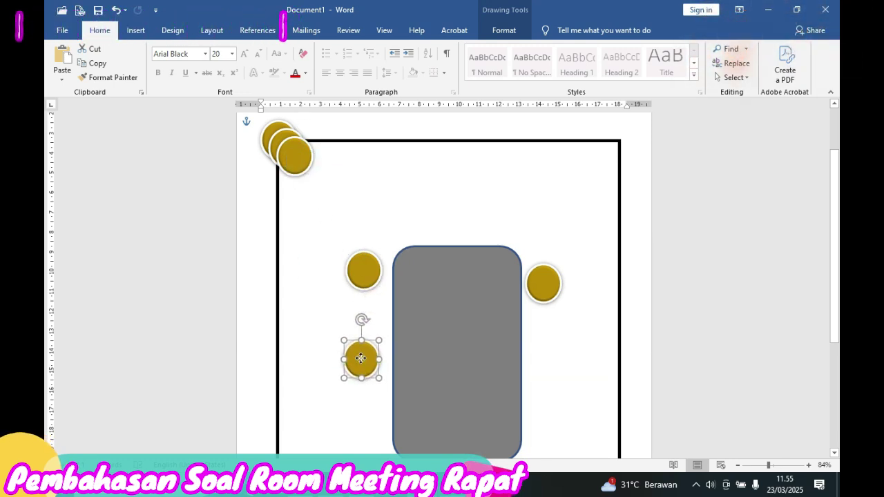
{"action": "left_click", "coordinate": [292, 157]}
{"action": "left_click_drag", "start_coordinate": [292, 157], "coordinate": [359, 422]}
{"action": "left_click", "coordinate": [829, 238]}
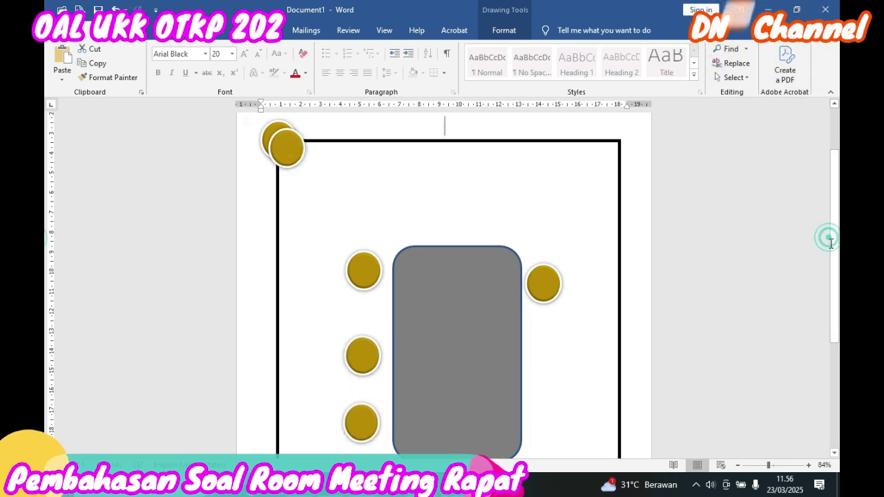
- Place another duplicate on the table's right side below the existing oval, and shift the upper right oval slightly upward
{"action": "scroll", "coordinate": [831, 242], "scroll_direction": "down", "scroll_amount": 3}
{"action": "left_click", "coordinate": [364, 260]}
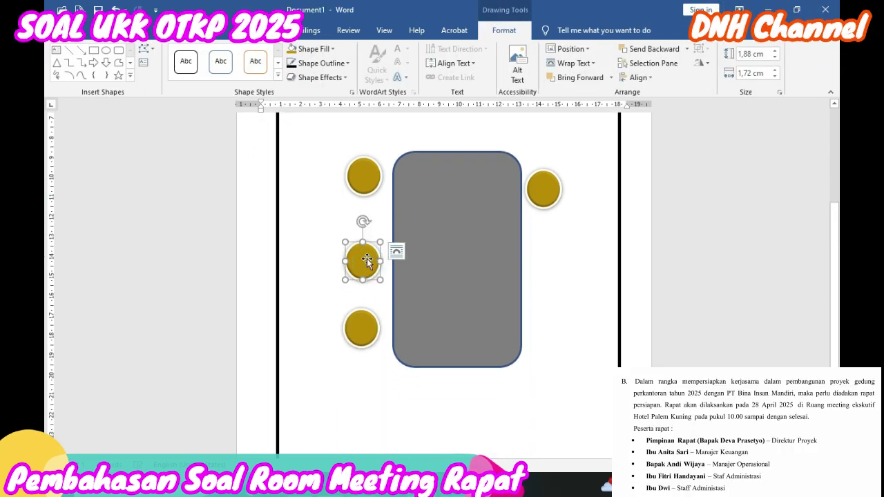
{"action": "scroll", "coordinate": [455, 158], "scroll_direction": "up", "scroll_amount": 4}
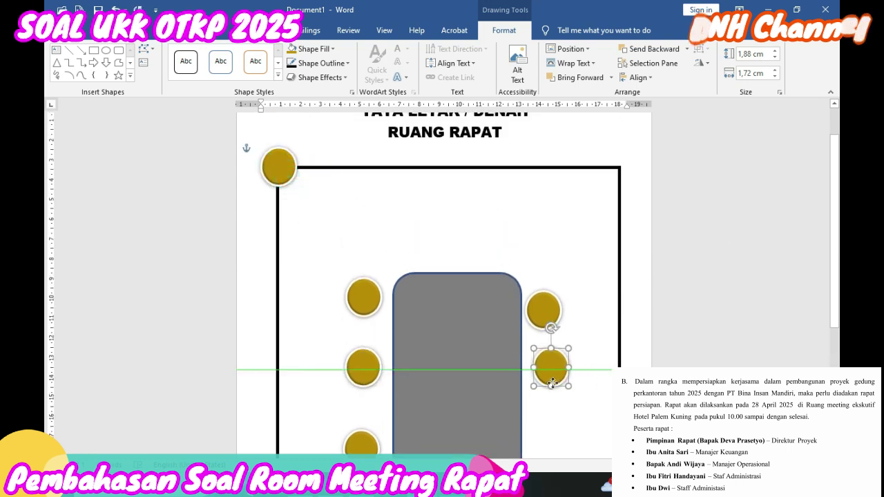
{"action": "left_click_drag", "start_coordinate": [552, 382], "coordinate": [547, 400]}
{"action": "left_click", "coordinate": [543, 310]}
{"action": "left_click_drag", "start_coordinate": [544, 310], "coordinate": [543, 302]}
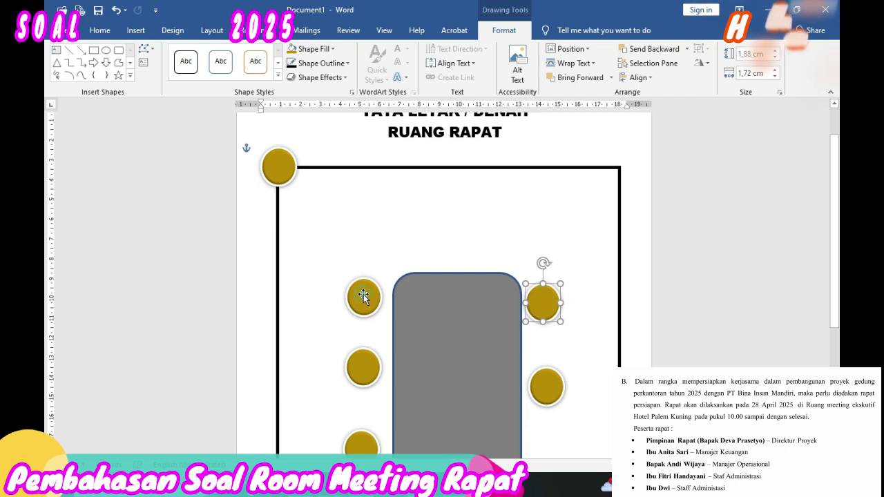
- Space the three left ovals evenly and move the two right ovals down beside the table's middle and lower parts
{"action": "left_click", "coordinate": [363, 297]}
{"action": "left_click_drag", "start_coordinate": [363, 304], "coordinate": [367, 321]}
{"action": "scroll", "coordinate": [546, 375], "scroll_direction": "down", "scroll_amount": 2}
{"action": "left_click", "coordinate": [546, 312]}
{"action": "left_click_drag", "start_coordinate": [546, 314], "coordinate": [549, 374]}
{"action": "left_click", "coordinate": [544, 236]}
{"action": "left_click_drag", "start_coordinate": [545, 235], "coordinate": [545, 302]}
{"action": "left_click_drag", "start_coordinate": [363, 297], "coordinate": [361, 312]}
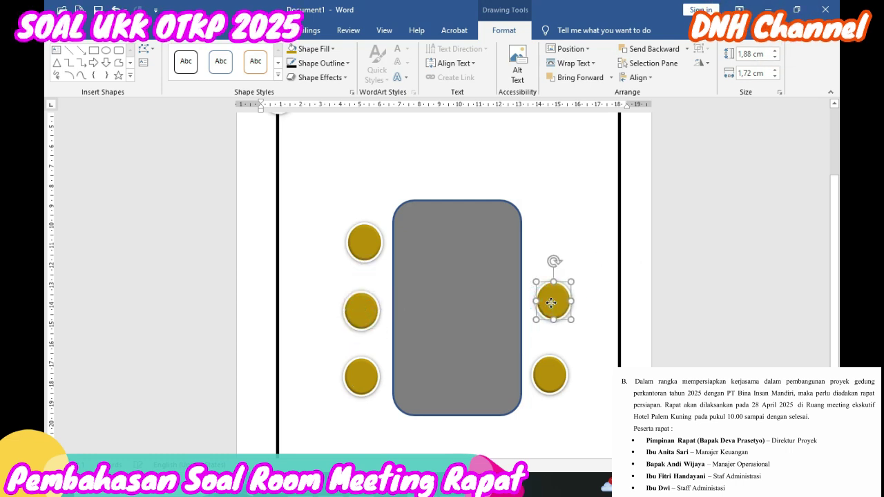
- Move the remaining gold oval from the frame's corner to below the table and widen it into a horizontal ellipse
{"action": "scroll", "coordinate": [361, 201], "scroll_direction": "up", "scroll_amount": 3}
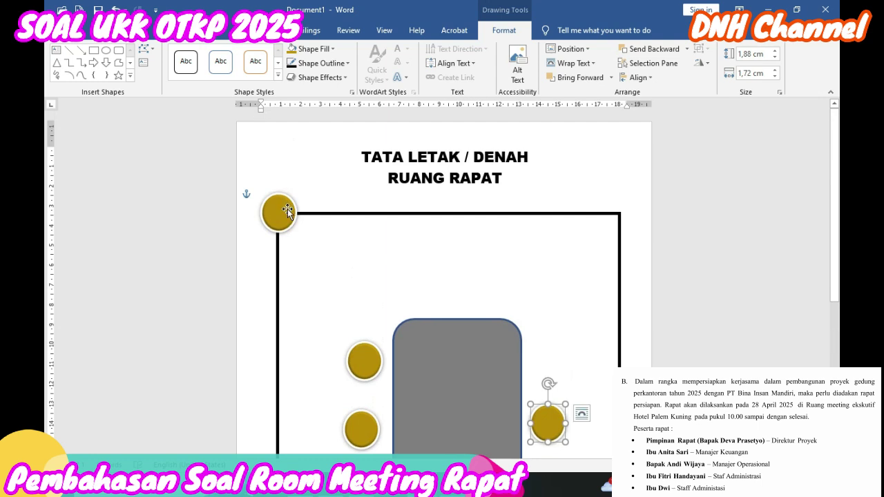
{"action": "scroll", "coordinate": [726, 296], "scroll_direction": "down", "scroll_amount": 5}
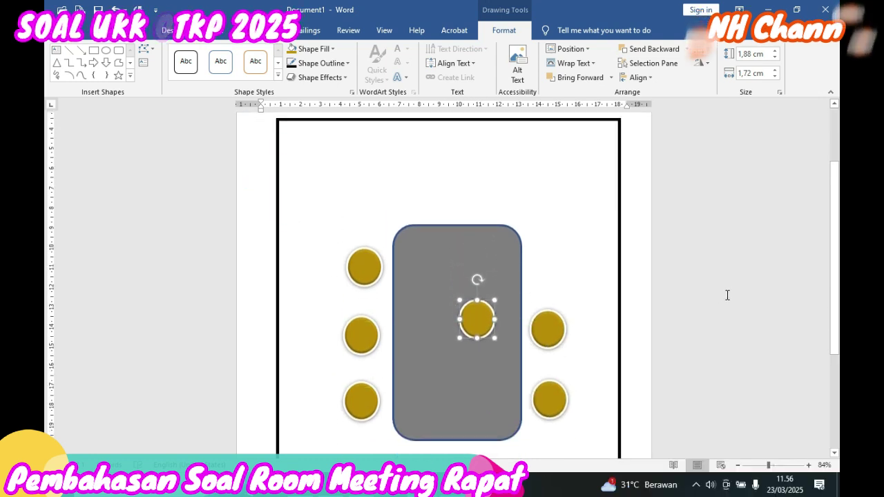
{"action": "left_click_drag", "start_coordinate": [472, 285], "coordinate": [492, 378]}
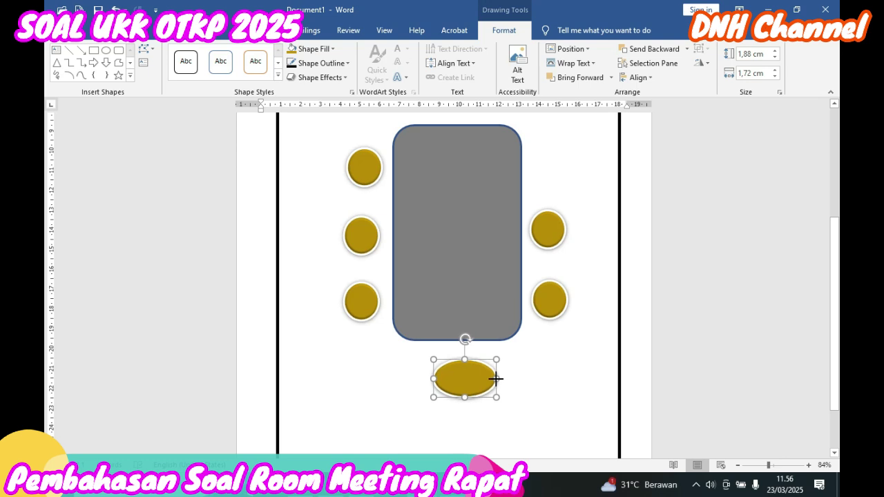
{"action": "left_click", "coordinate": [726, 309]}
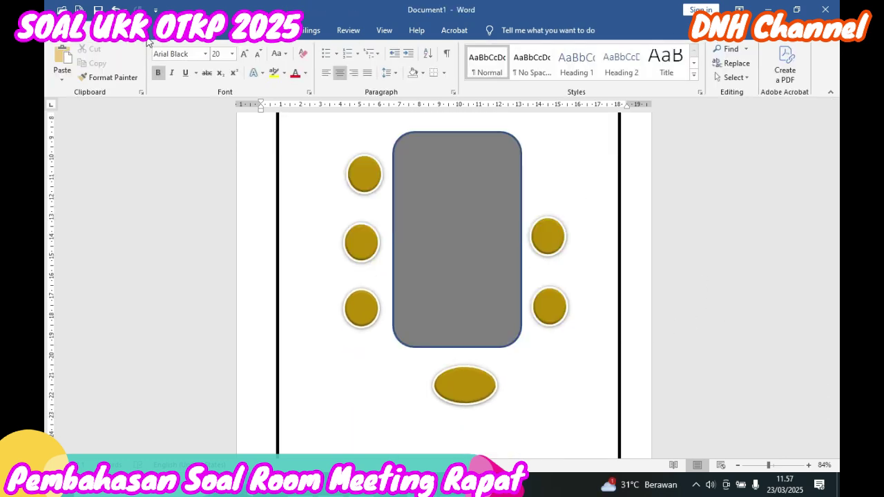
- Insert black WordArt reading "PIMPINAN PROYEK" and set its font size to 18
{"action": "left_click", "coordinate": [138, 35]}
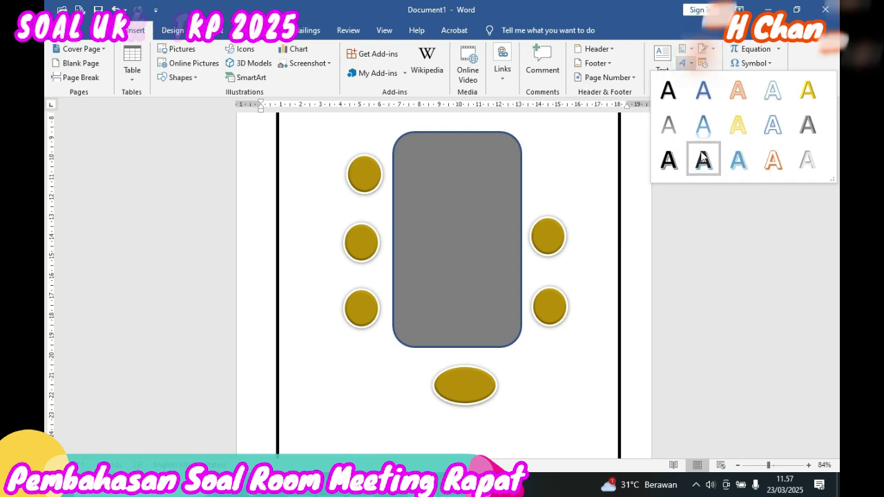
{"action": "left_click", "coordinate": [681, 94]}
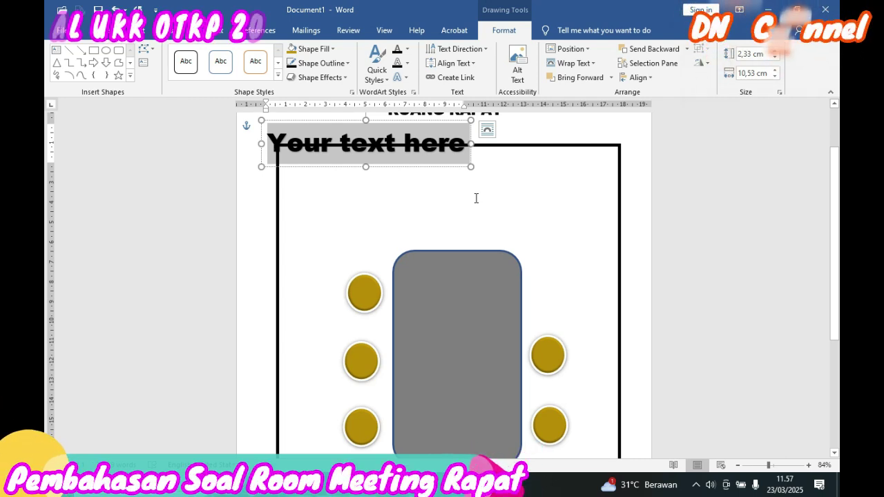
{"action": "type", "text": "PIMPINAN PROYEK"}
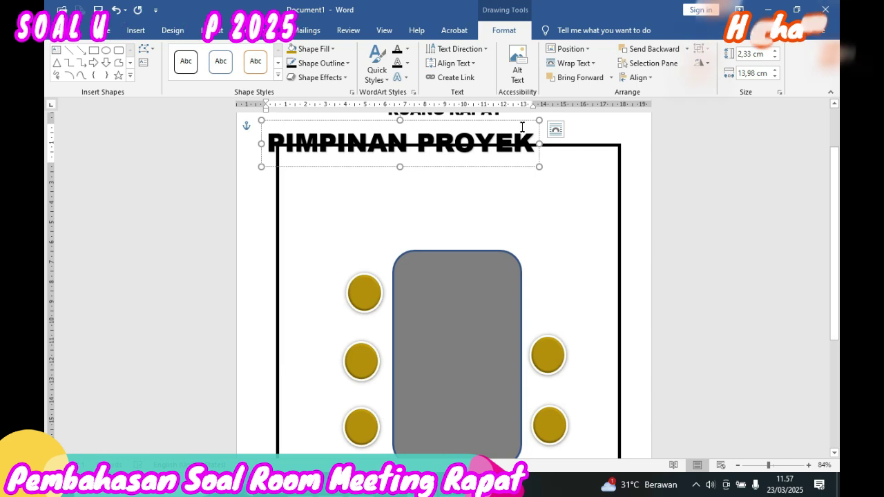
{"action": "mouse_move", "coordinate": [539, 120]}
{"action": "left_mouse_down"}
{"action": "mouse_move", "coordinate": [544, 140]}
{"action": "mouse_move", "coordinate": [540, 131]}
{"action": "mouse_move", "coordinate": [557, 133]}
{"action": "left_mouse_up"}
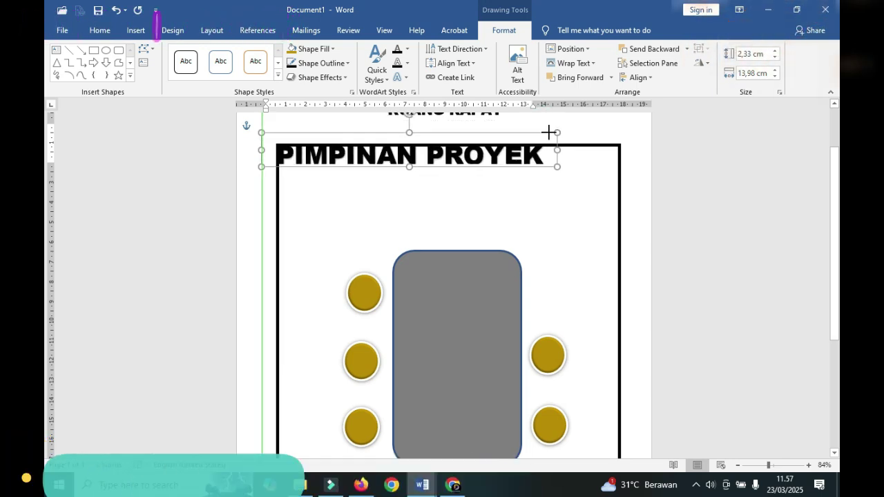
{"action": "left_click", "coordinate": [100, 29]}
{"action": "left_click", "coordinate": [232, 53]}
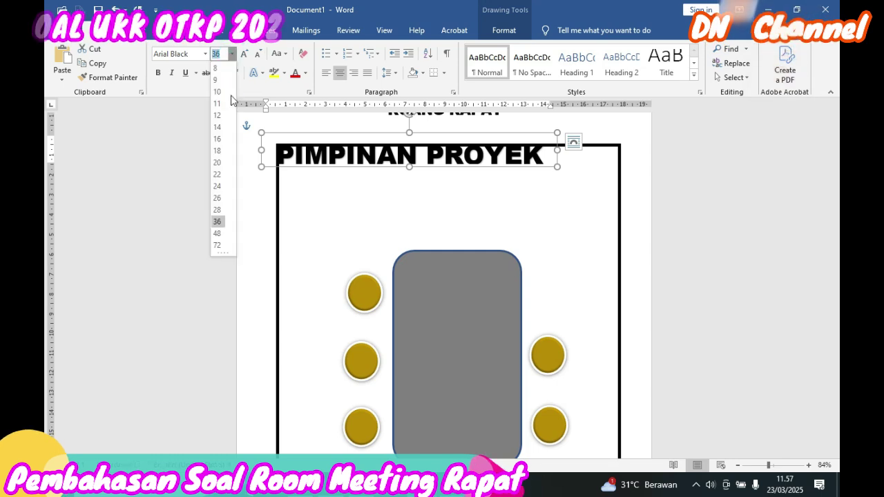
{"action": "left_click", "coordinate": [218, 152]}
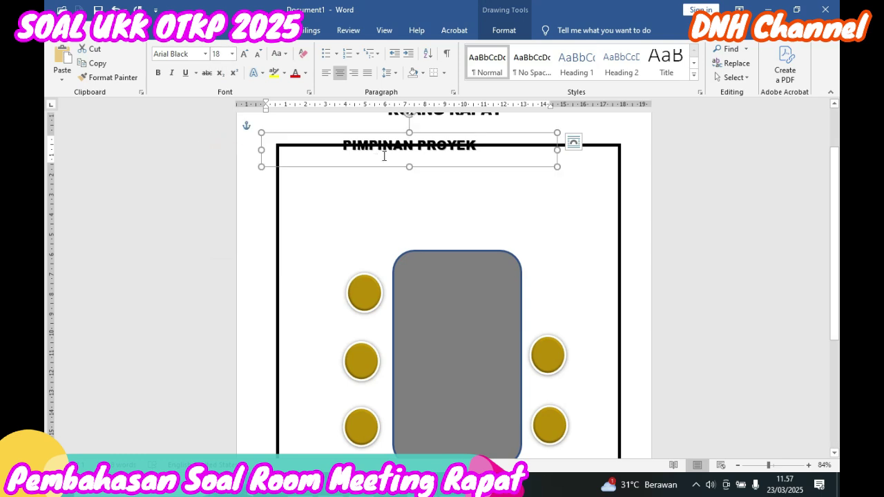
- Narrow the "PIMPINAN PROYEK" box around its text and move it onto the wide oval below the table
{"action": "left_click_drag", "start_coordinate": [261, 150], "coordinate": [413, 152]}
{"action": "left_click_drag", "start_coordinate": [504, 131], "coordinate": [458, 417]}
{"action": "scroll", "coordinate": [551, 223], "scroll_direction": "down", "scroll_amount": 4}
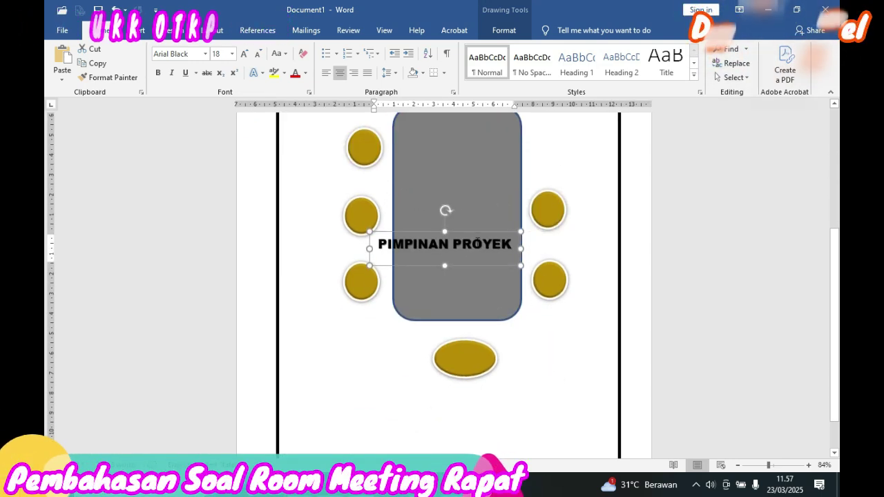
{"action": "left_click_drag", "start_coordinate": [473, 265], "coordinate": [487, 376]}
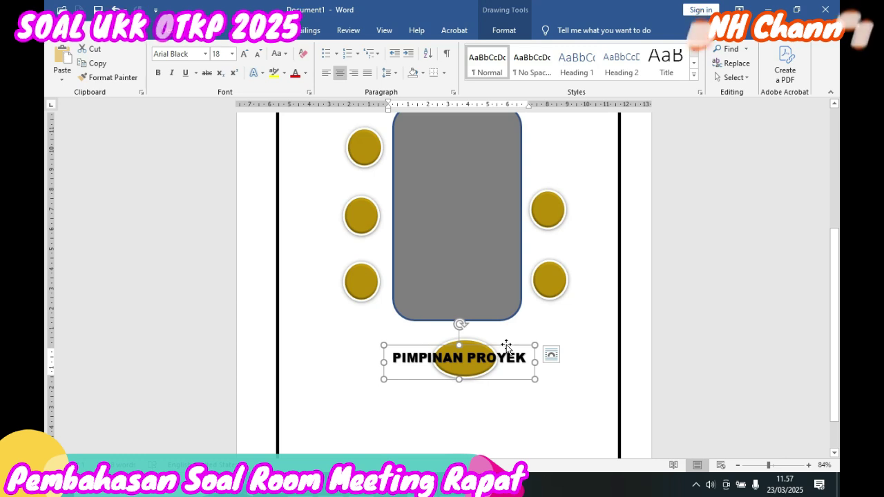
- Copy the "PIMPINAN PROYEK" label and paste five duplicates of it onto the page
{"action": "left_click", "coordinate": [772, 466]}
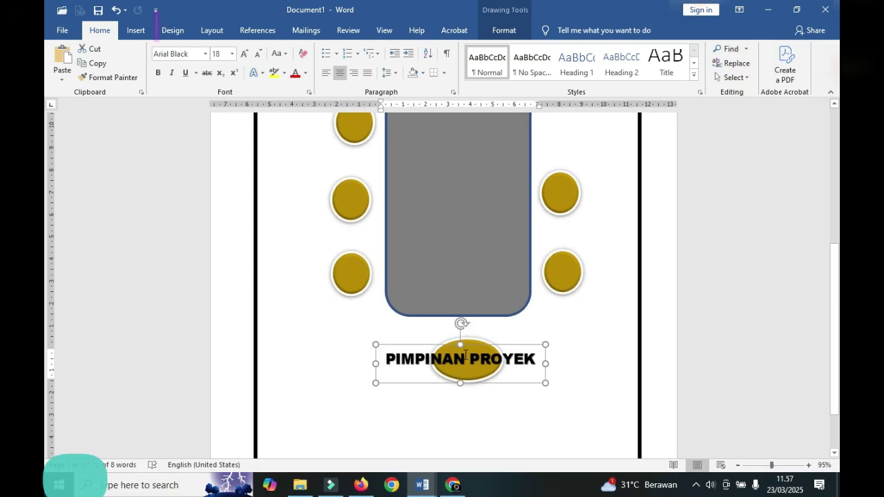
{"action": "right_click", "coordinate": [502, 345]}
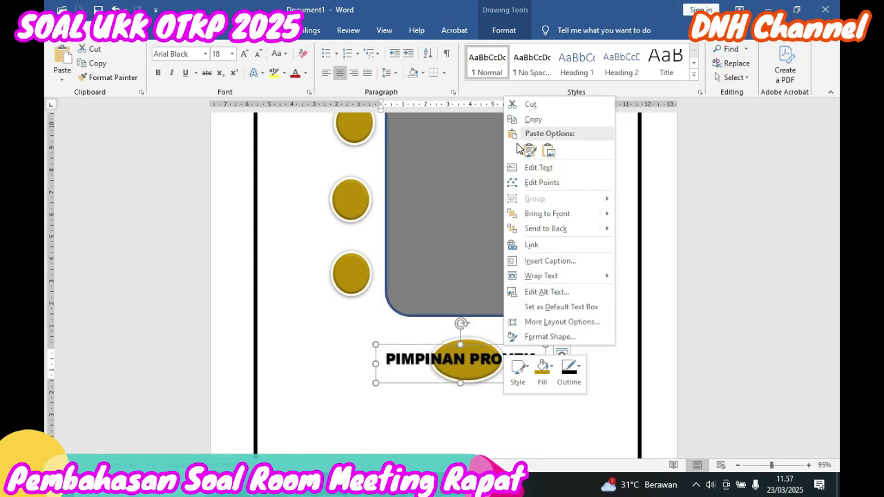
{"action": "left_click", "coordinate": [541, 119]}
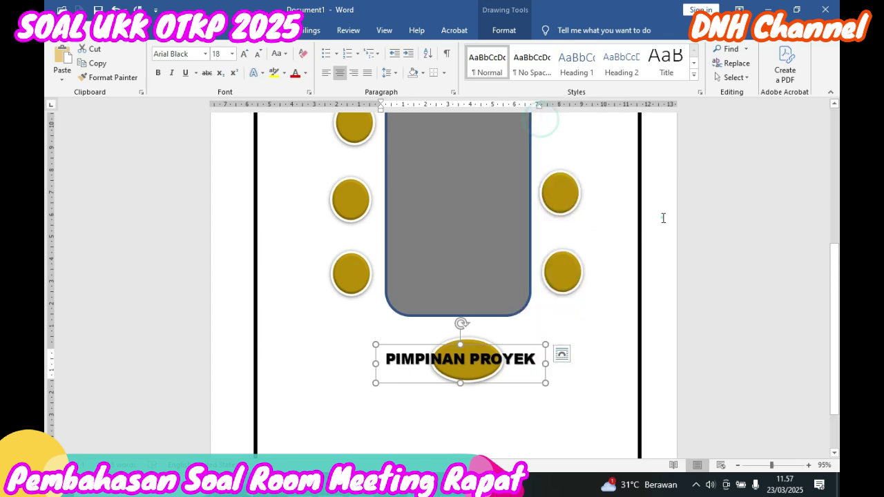
{"action": "key", "text": "Escape"}
{"action": "key", "text": "ctrl+v"}
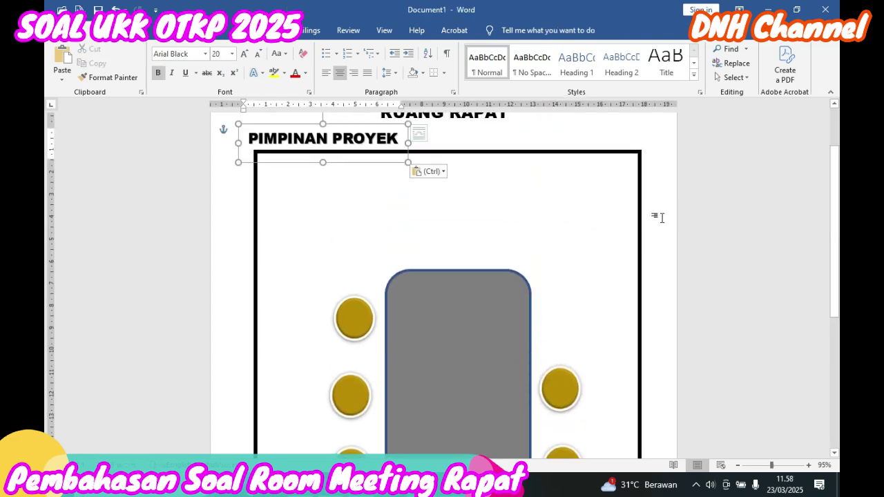
{"action": "key", "text": "ctrl+v"}
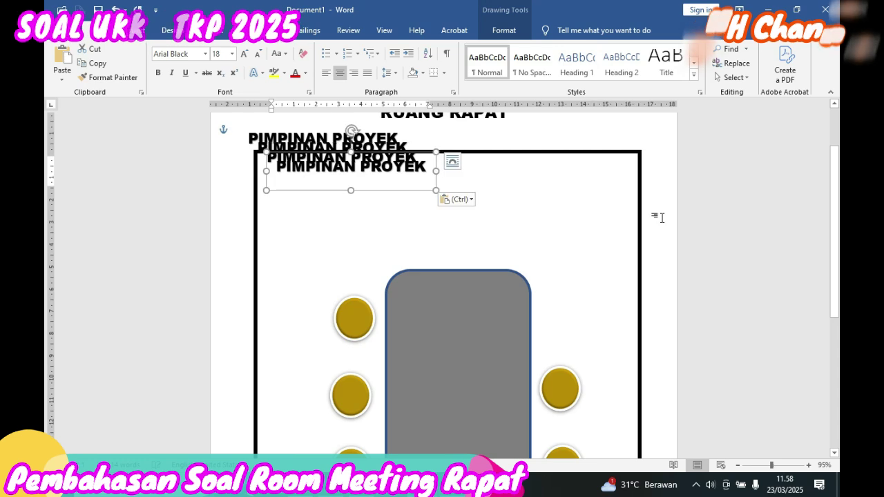
{"action": "key", "text": "ctrl+v"}
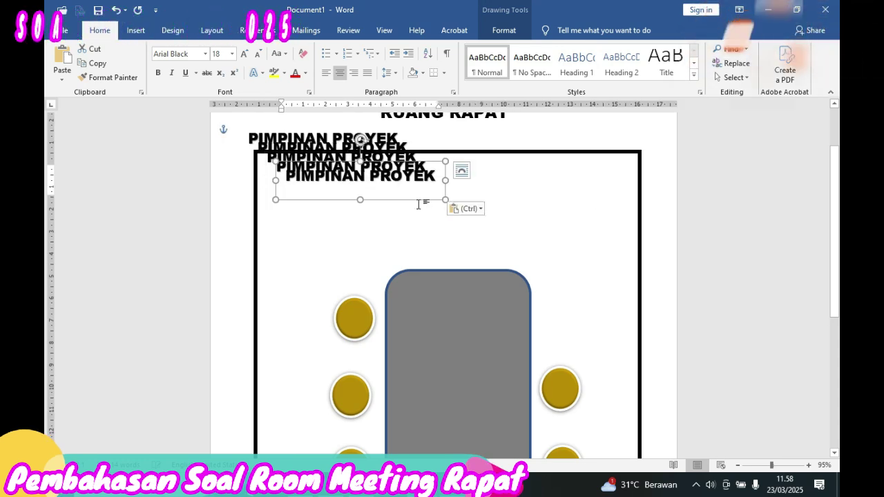
- Move four of the pasted labels onto the upper two left ovals and both right ovals
{"action": "left_click_drag", "start_coordinate": [424, 203], "coordinate": [418, 348]}
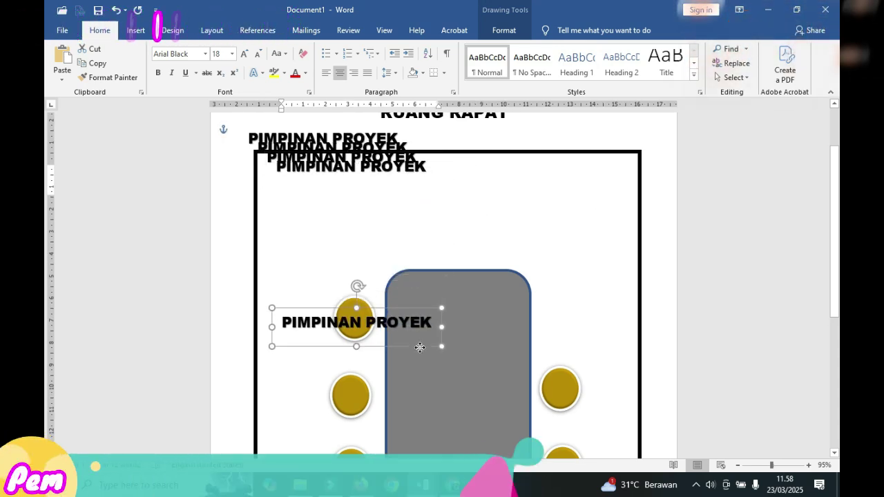
{"action": "left_click", "coordinate": [405, 166]}
{"action": "left_click_drag", "start_coordinate": [461, 233], "coordinate": [586, 422]}
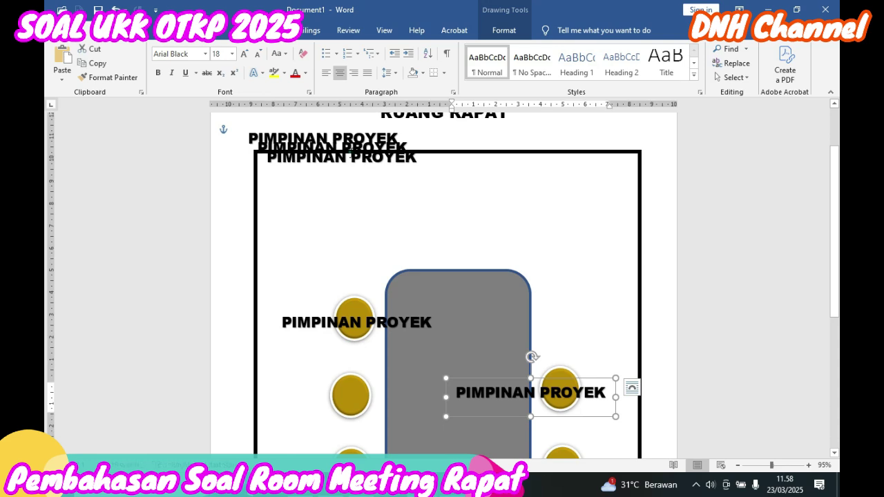
{"action": "left_click", "coordinate": [358, 167]}
{"action": "left_click_drag", "start_coordinate": [361, 184], "coordinate": [381, 414]}
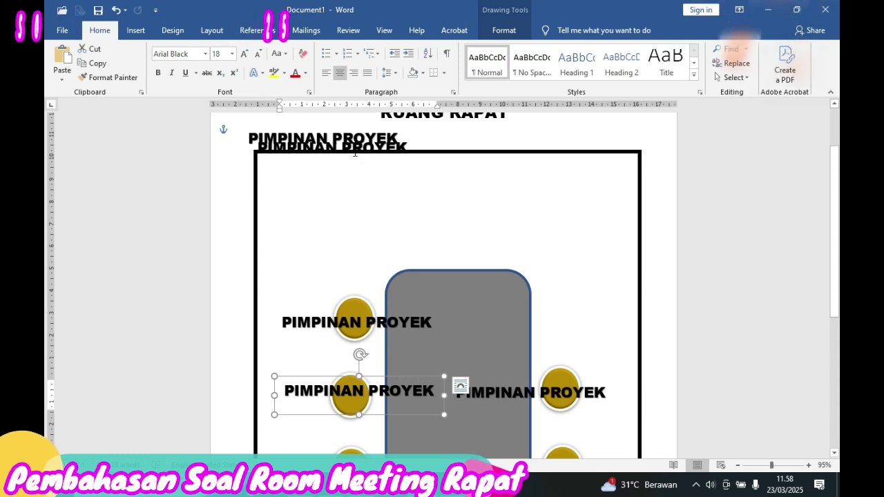
{"action": "left_click", "coordinate": [355, 147]}
{"action": "left_click_drag", "start_coordinate": [361, 172], "coordinate": [520, 425]}
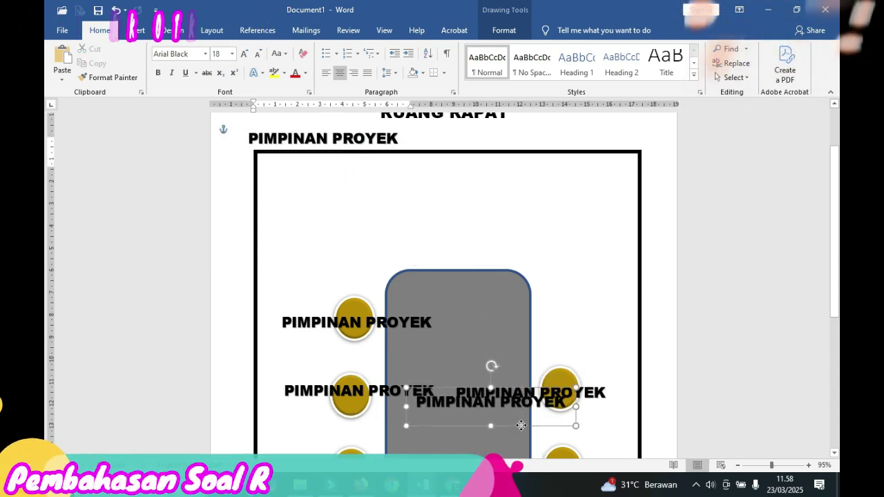
{"action": "scroll", "coordinate": [562, 336], "scroll_direction": "down", "scroll_amount": 3}
{"action": "left_click_drag", "start_coordinate": [531, 343], "coordinate": [562, 413]}
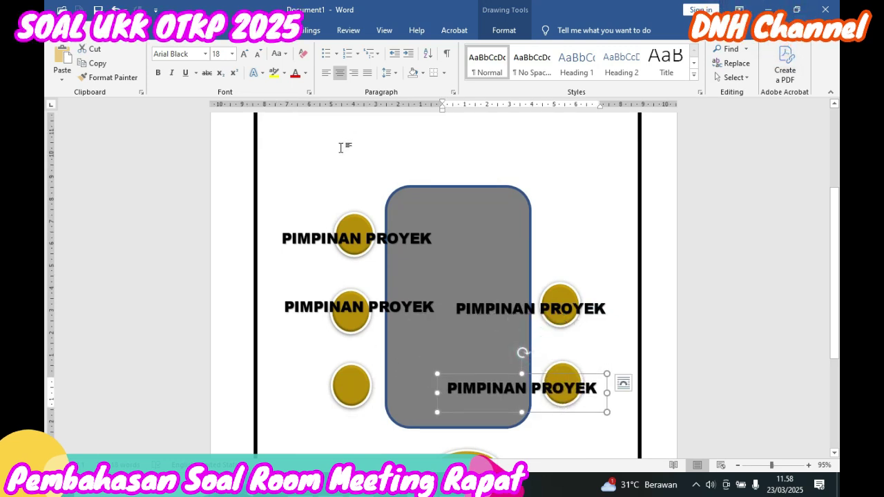
- Move the remaining "PIMPINAN PROYEK" label from above the room frame onto the lowest oval left of the table
{"action": "scroll", "coordinate": [342, 152], "scroll_direction": "up", "scroll_amount": 4}
{"action": "left_click", "coordinate": [345, 159]}
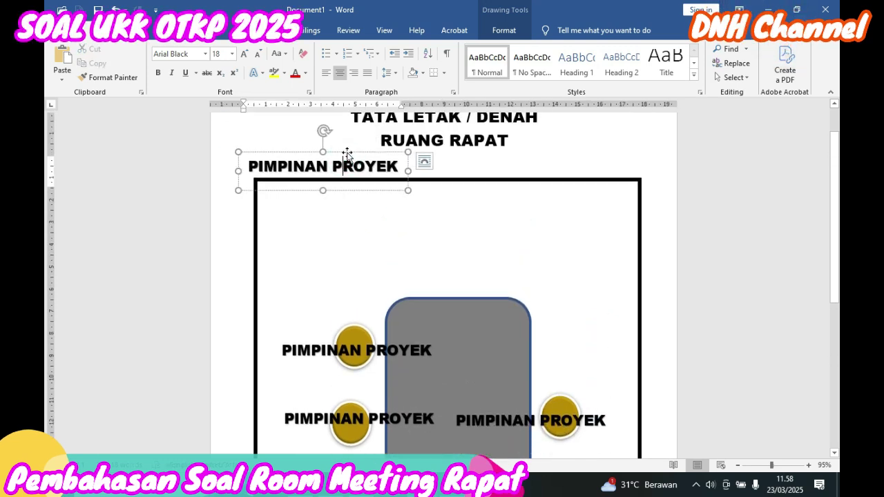
{"action": "left_click_drag", "start_coordinate": [348, 151], "coordinate": [362, 439]}
{"action": "scroll", "coordinate": [442, 263], "scroll_direction": "down", "scroll_amount": 6}
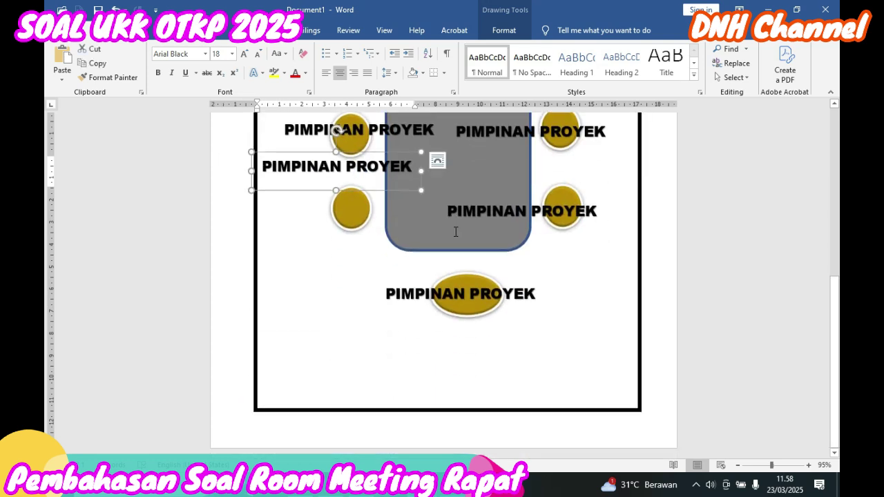
{"action": "left_click_drag", "start_coordinate": [384, 191], "coordinate": [399, 234]}
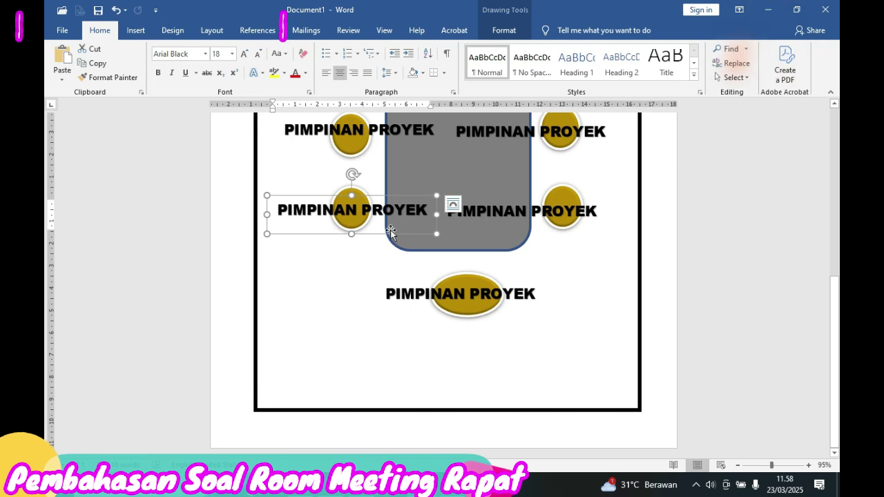
- Change the label on the lower oval right of the table to "MAN. KEUANGAN" at size 12, placed beneath the oval
{"action": "left_click", "coordinate": [457, 216]}
{"action": "triple_click", "coordinate": [458, 216]}
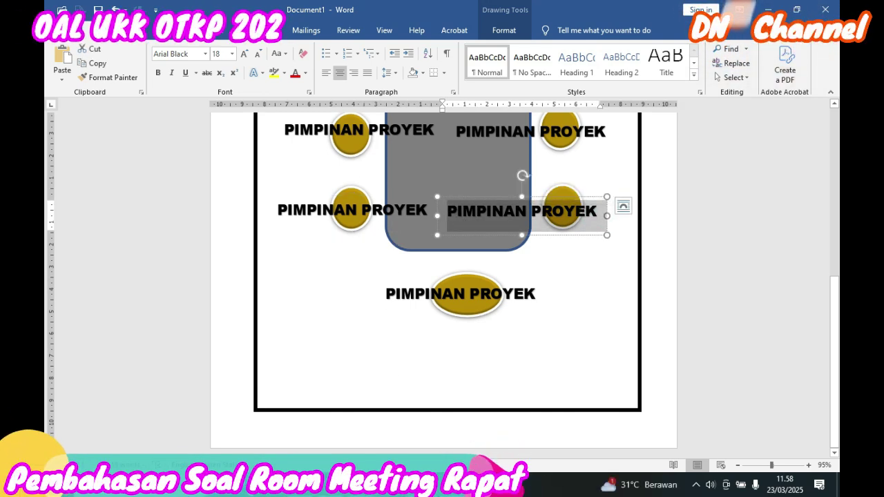
{"action": "type", "text": "MAN. KEUANGAN"}
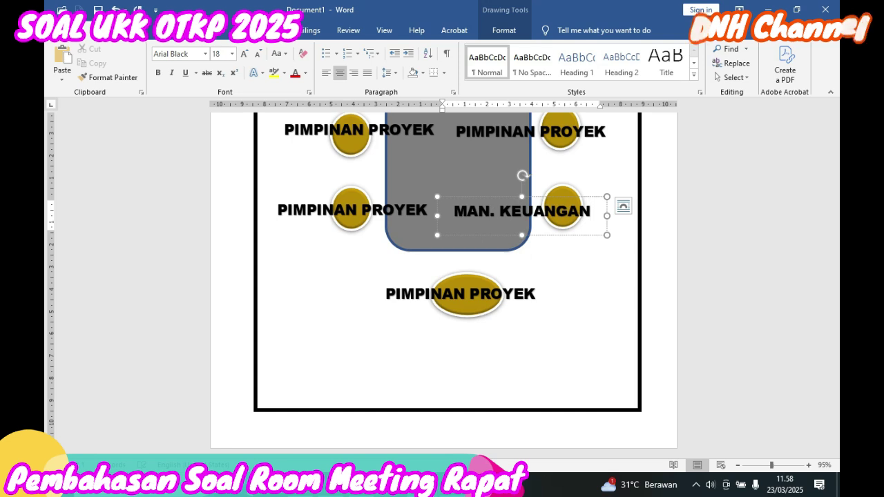
{"action": "left_click", "coordinate": [591, 211]}
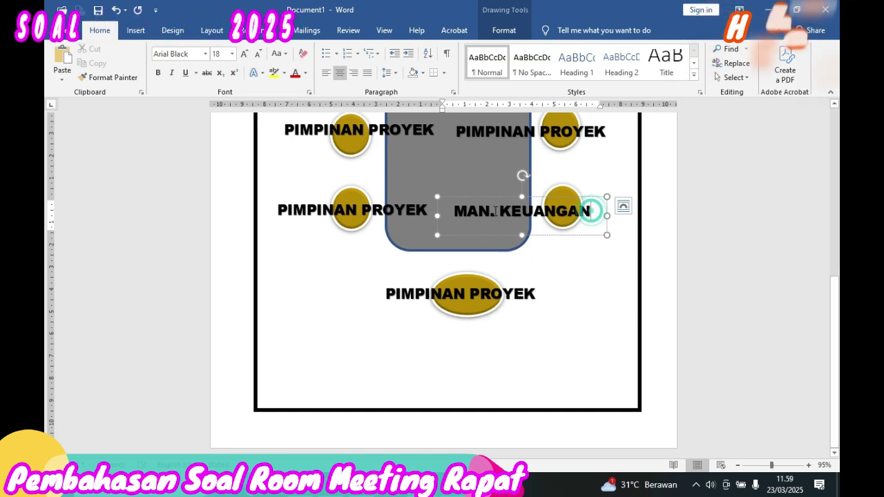
{"action": "triple_click", "coordinate": [495, 211]}
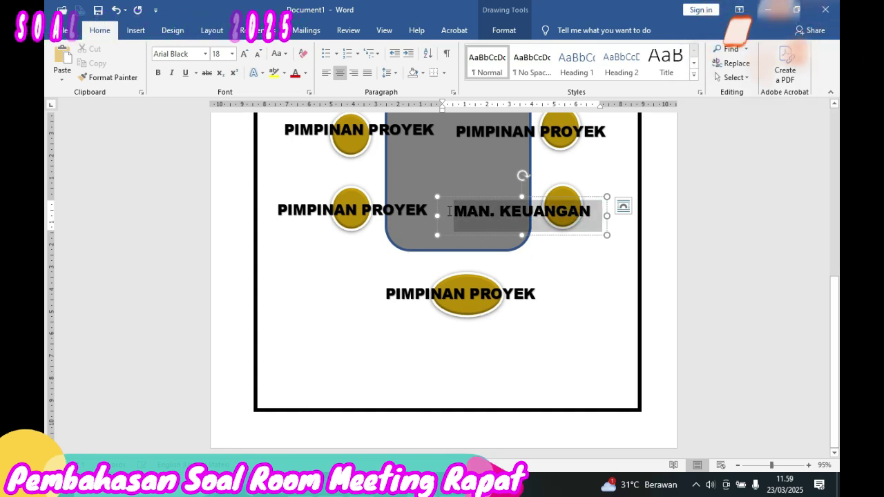
{"action": "left_click", "coordinate": [232, 62]}
{"action": "left_click", "coordinate": [218, 122]}
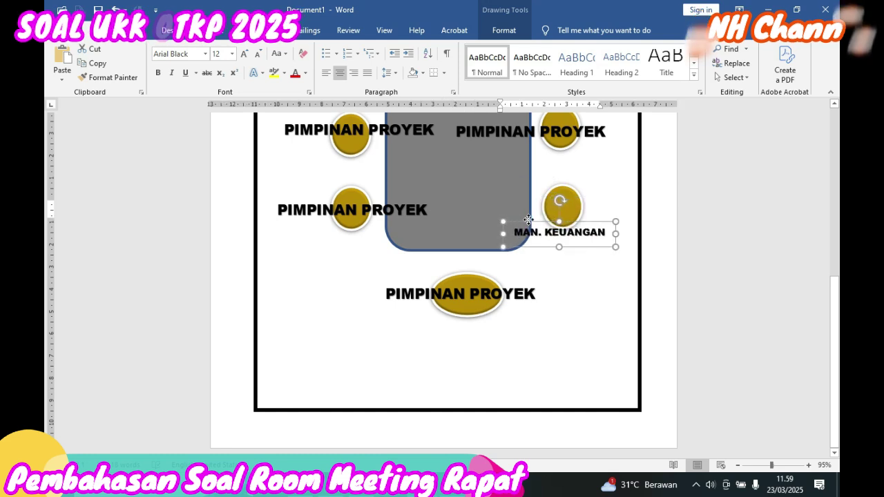
- Replace the label text on the upper oval right of the table with "STAFF KEUANGAN"
{"action": "left_click", "coordinate": [584, 134]}
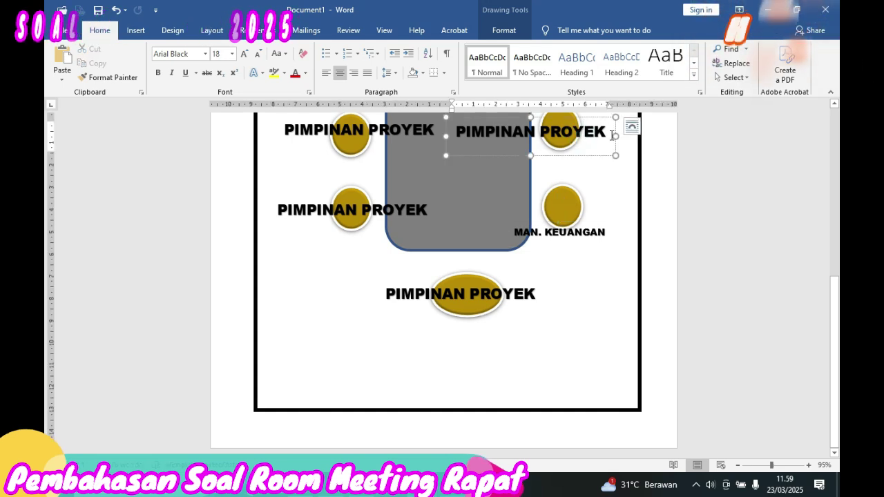
{"action": "left_click_drag", "start_coordinate": [607, 133], "coordinate": [444, 137]}
{"action": "type", "text": "S"}
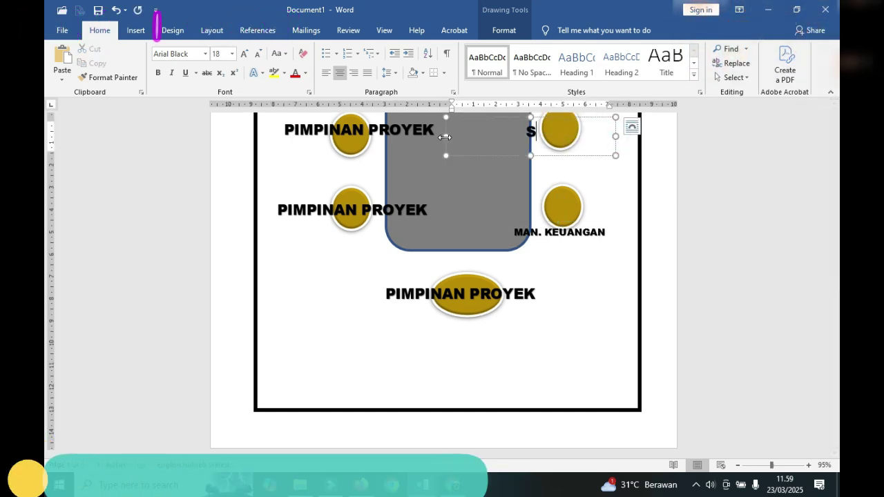
{"action": "type", "text": "TAFF KEUNAGAN"}
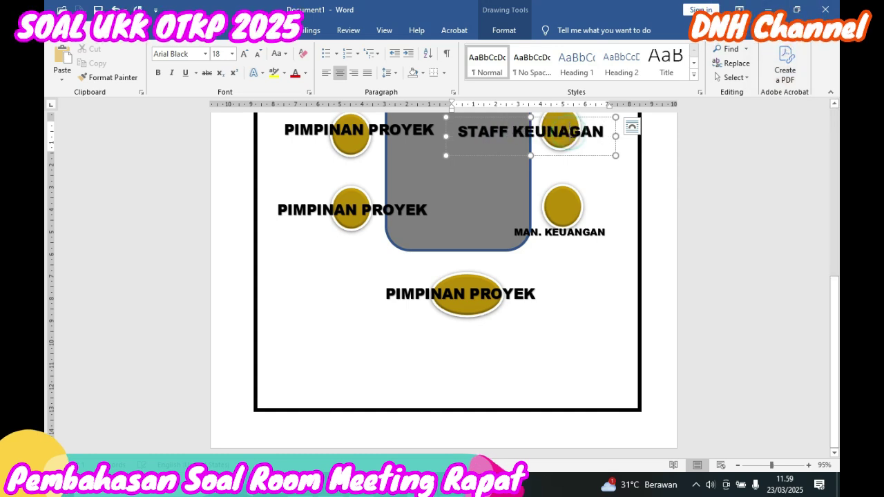
{"action": "key", "text": "BackSpace"}
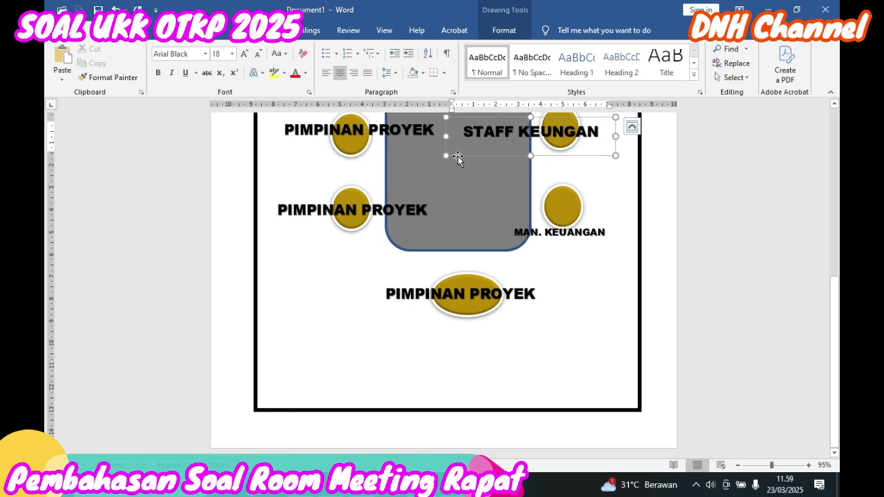
- Set the "STAFF KEUANGAN" label to font size 12 and shrink its box to sit beneath the oval
{"action": "left_click_drag", "start_coordinate": [616, 135], "coordinate": [461, 132]}
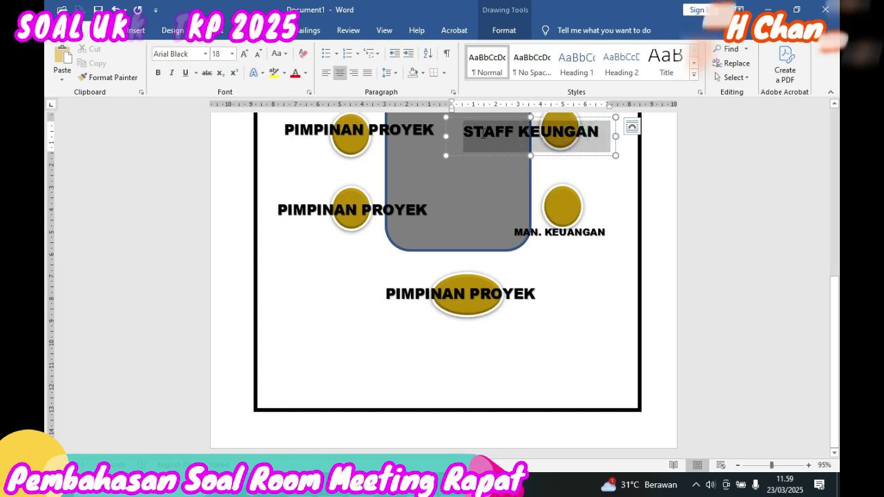
{"action": "left_click", "coordinate": [232, 53]}
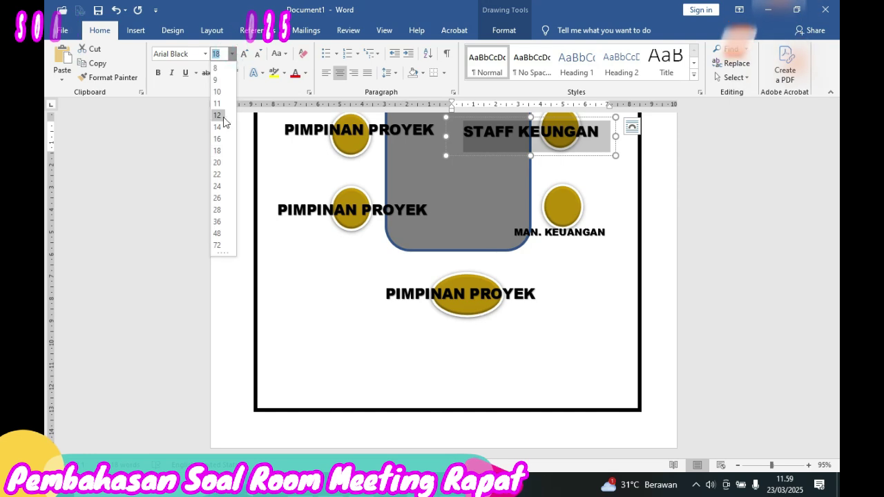
{"action": "left_click", "coordinate": [219, 116]}
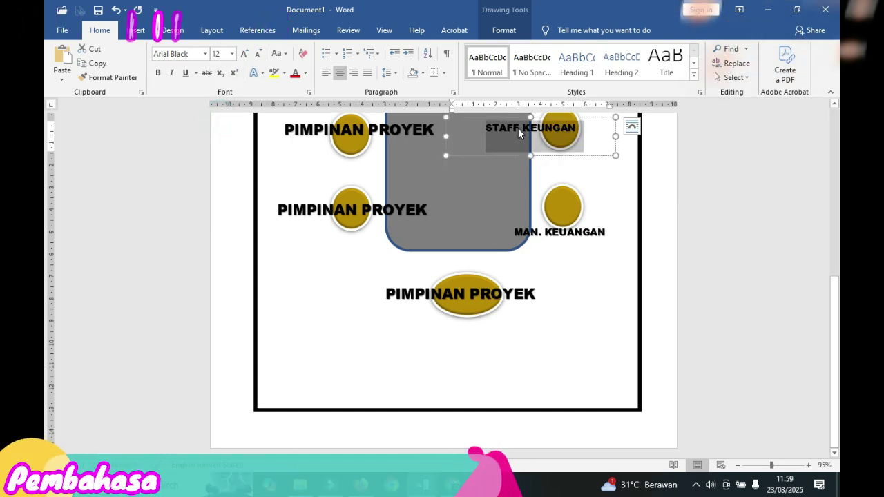
{"action": "left_click_drag", "start_coordinate": [446, 155], "coordinate": [494, 140]}
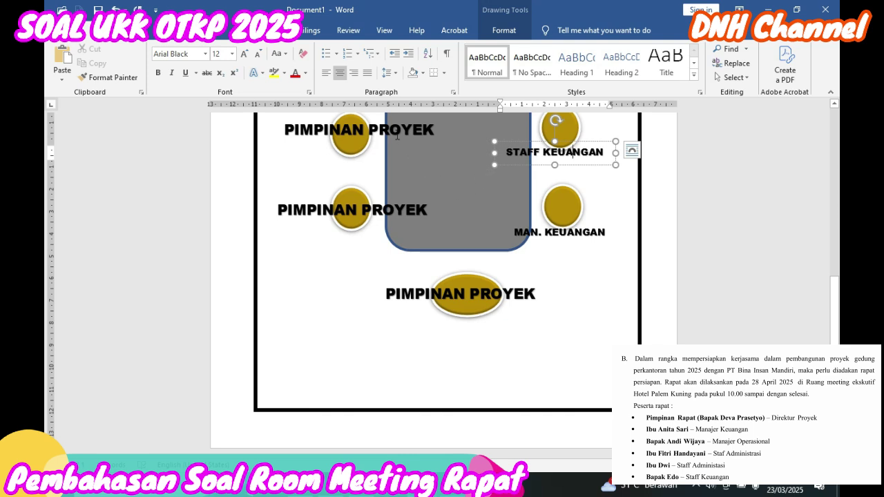
- Change the label on the lowest oval left of the table to "MAN. OPERASIONAL" at size 12, placed beneath the oval
{"action": "left_click", "coordinate": [379, 215]}
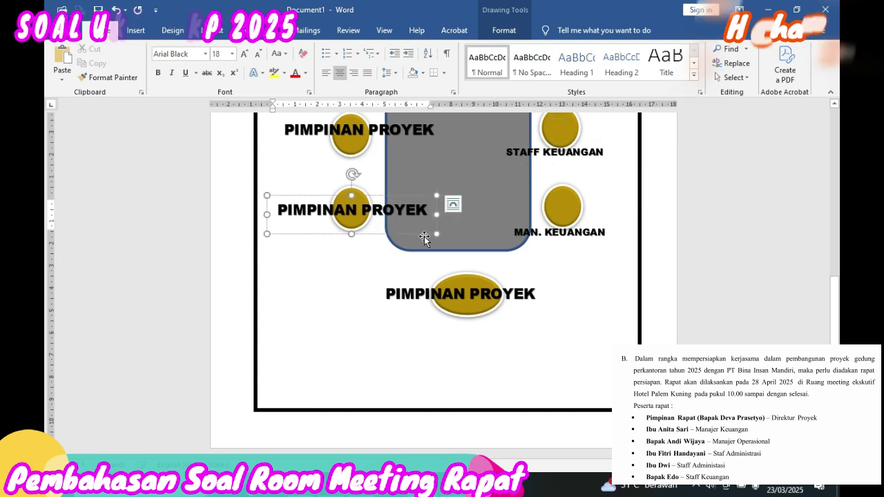
{"action": "left_click_drag", "start_coordinate": [430, 214], "coordinate": [303, 201]}
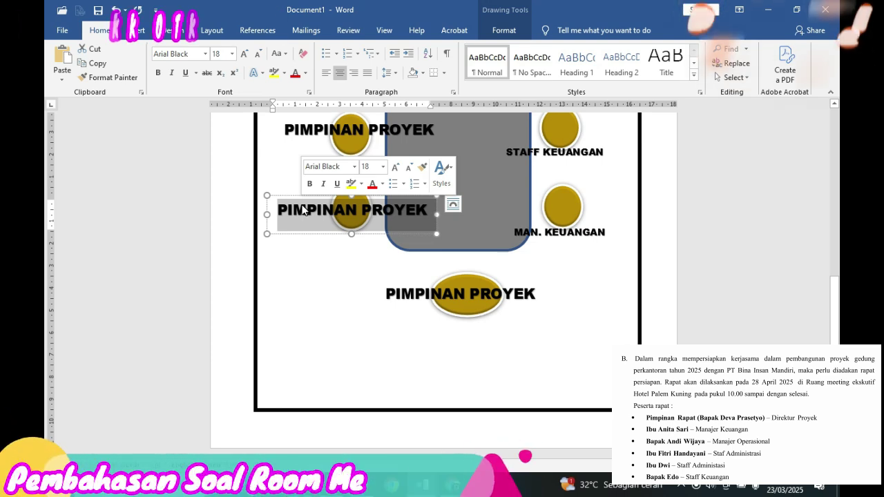
{"action": "type", "text": "MAN. OP"}
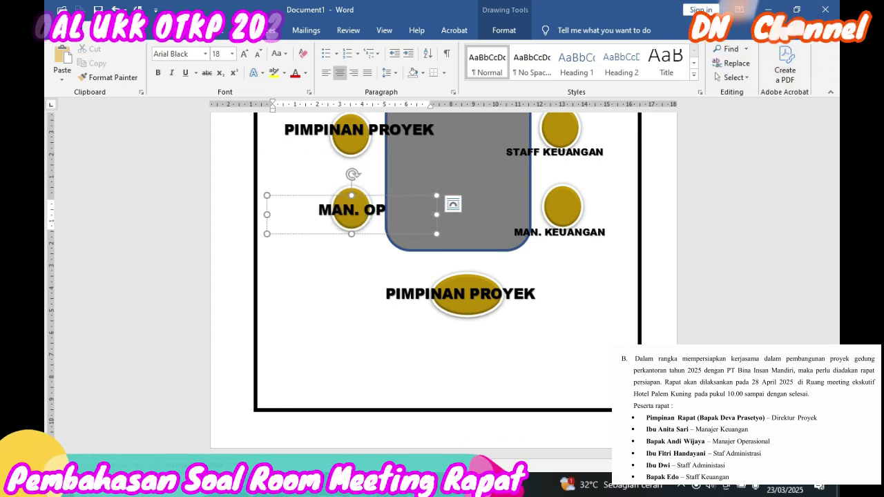
{"action": "type", "text": "ERASIONAL"}
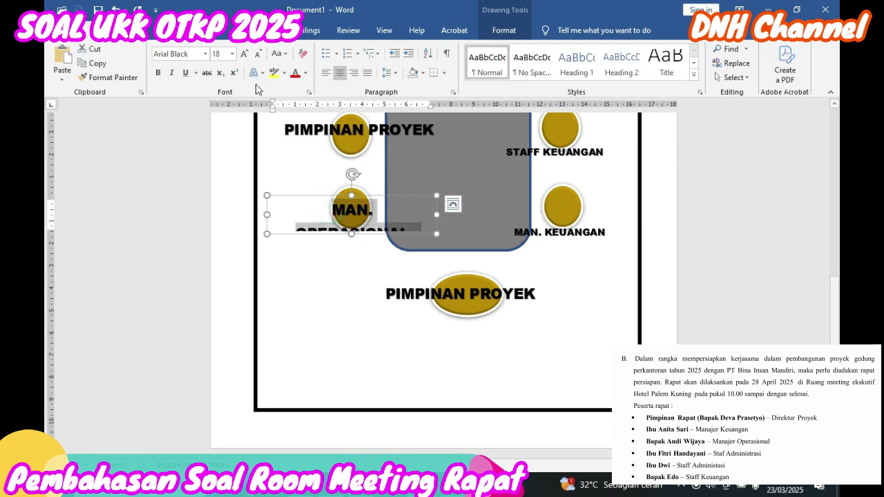
{"action": "left_click", "coordinate": [232, 53]}
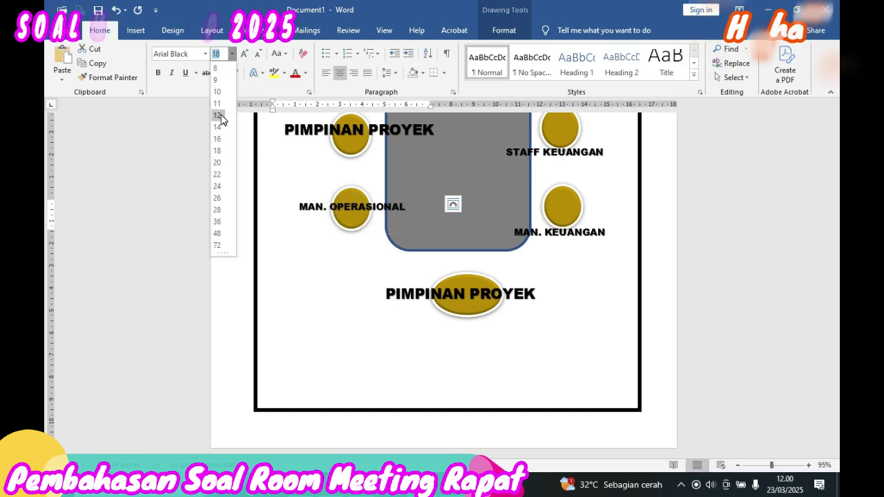
{"action": "left_click", "coordinate": [221, 115]}
{"action": "left_click", "coordinate": [364, 205]}
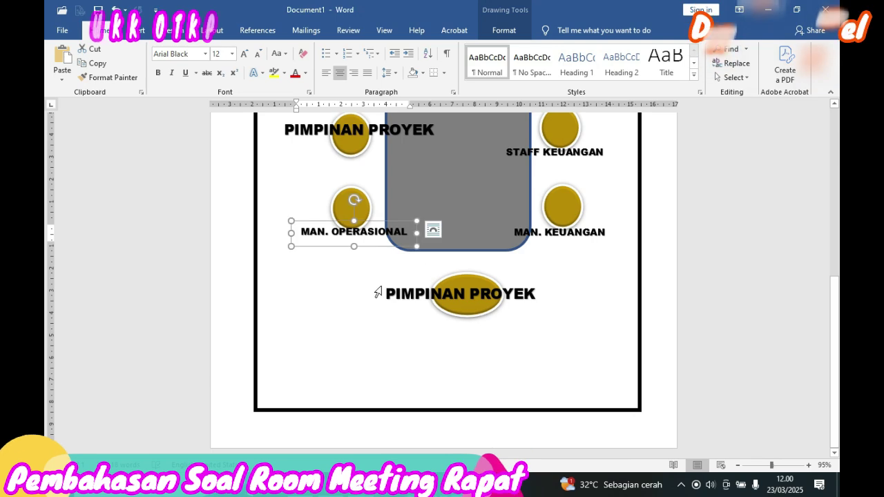
- Replace the label text on the middle oval left of the table with "STAFF ADMIN"
{"action": "scroll", "coordinate": [377, 293], "scroll_direction": "up", "scroll_amount": 3}
{"action": "left_click", "coordinate": [379, 241]}
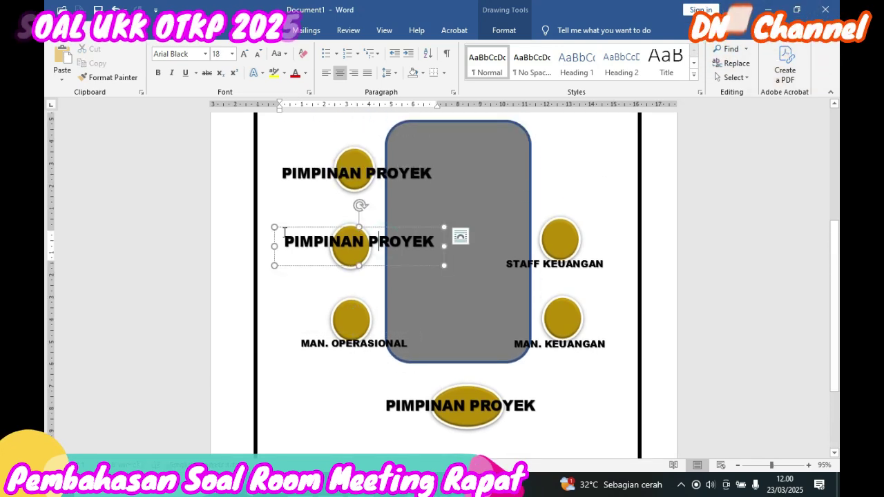
{"action": "left_click", "coordinate": [282, 233]}
{"action": "left_click_drag", "start_coordinate": [420, 246], "coordinate": [422, 250]}
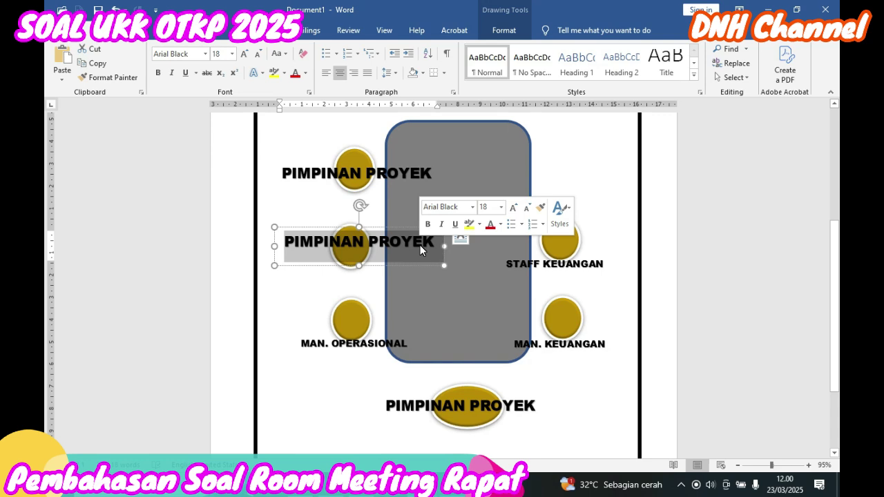
{"action": "type", "text": "STAF"}
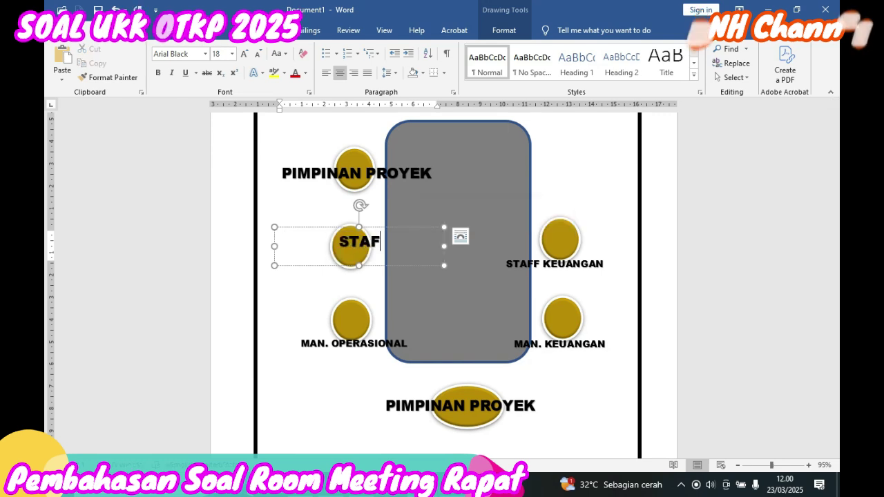
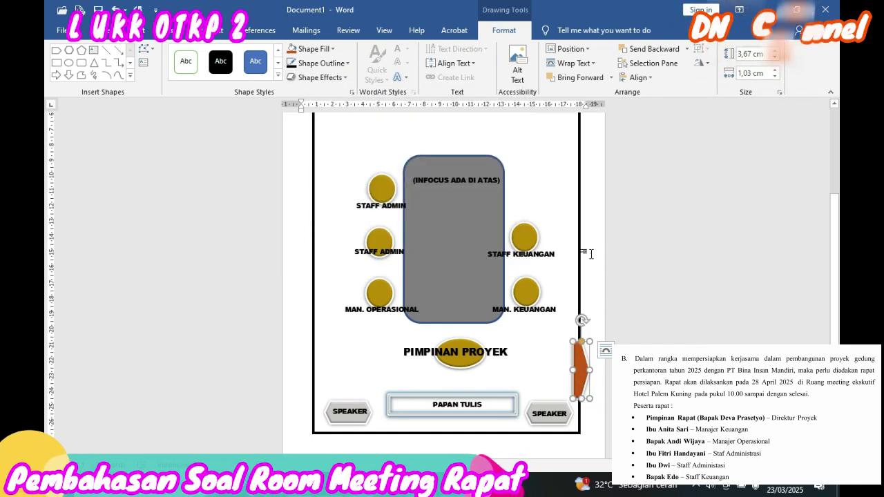
- Copy the "SPEAKER" label box from the lower-right speaker shape
{"action": "left_click", "coordinate": [588, 253]}
{"action": "scroll", "coordinate": [508, 404], "scroll_direction": "down", "scroll_amount": 3}
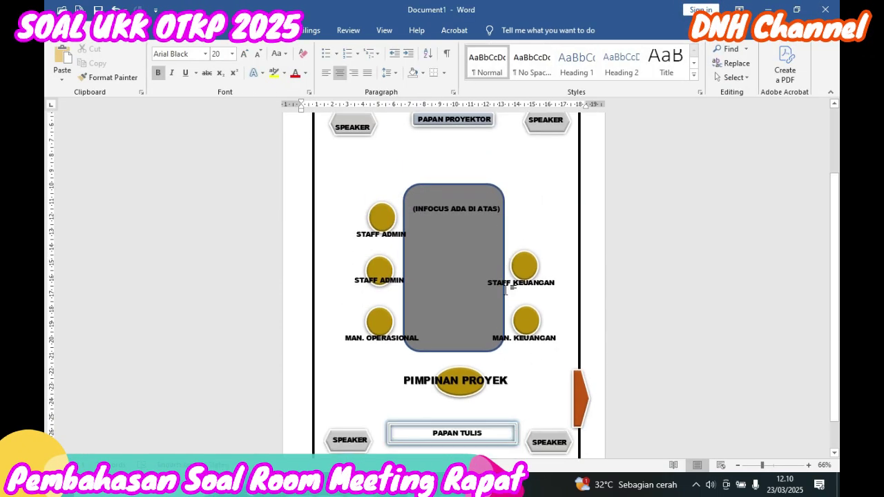
{"action": "left_click", "coordinate": [549, 406]}
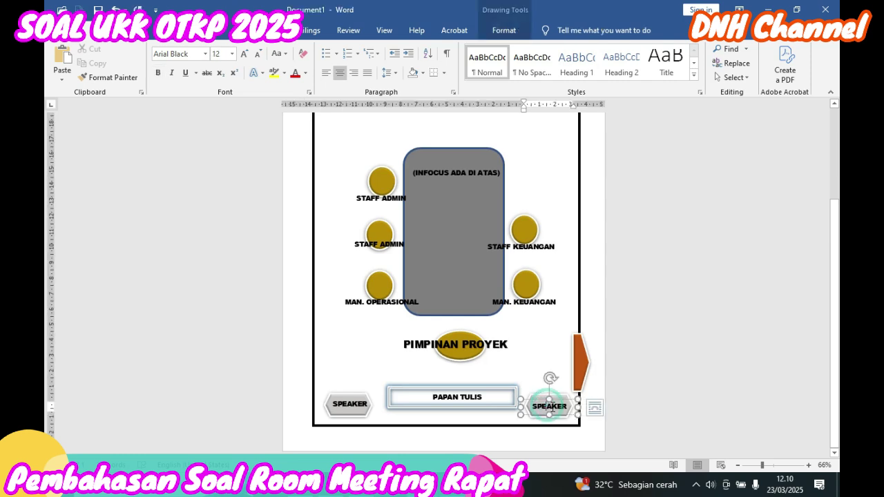
{"action": "right_click", "coordinate": [555, 406]}
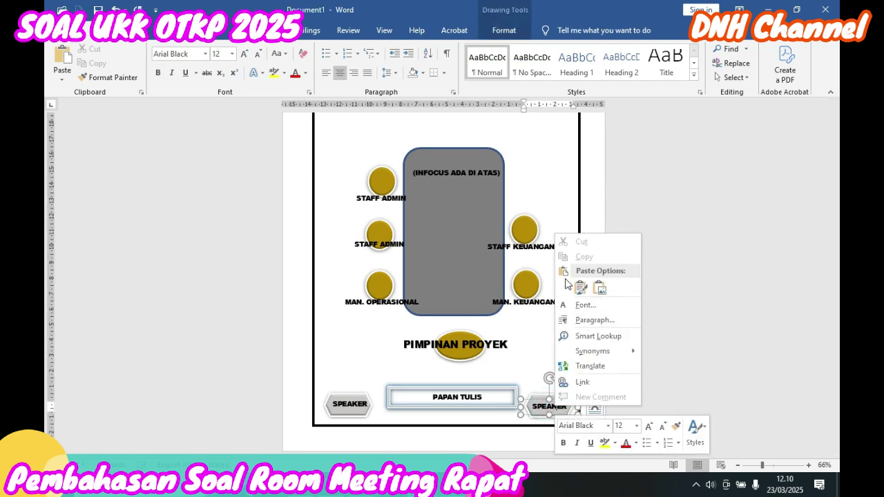
{"action": "key", "text": "ctrl+v"}
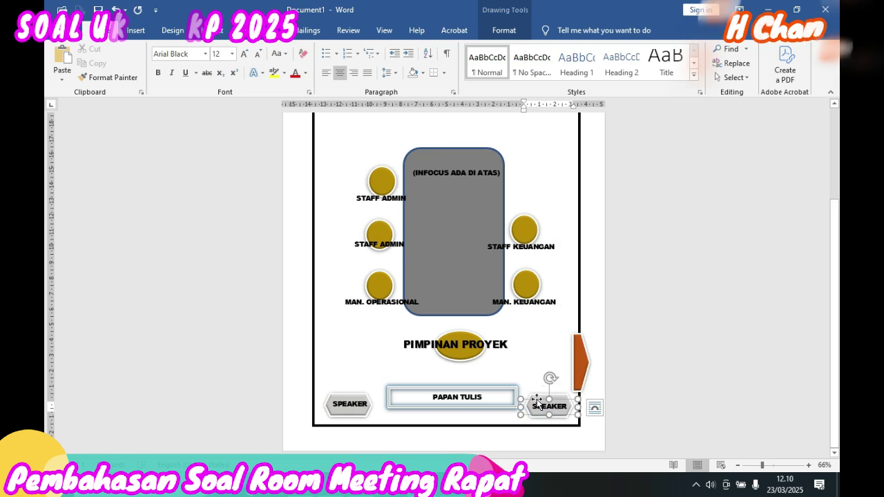
{"action": "right_click", "coordinate": [537, 399]}
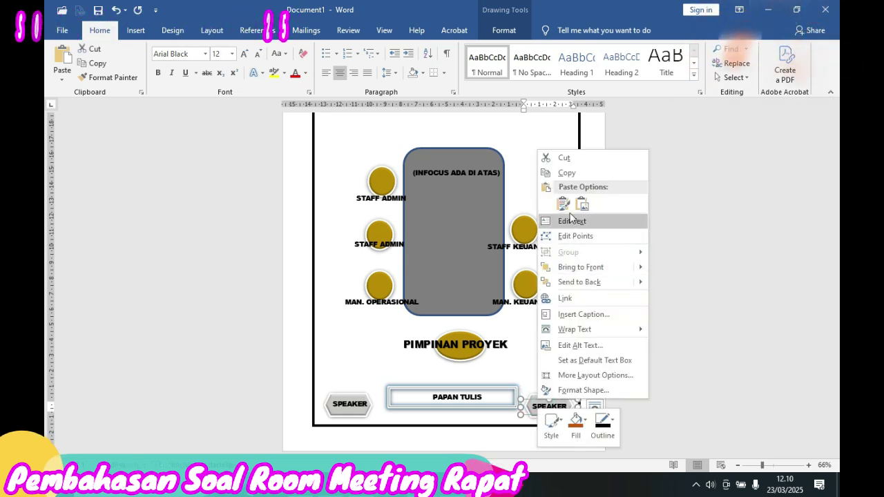
{"action": "left_click", "coordinate": [569, 173]}
{"action": "left_click_drag", "start_coordinate": [762, 466], "coordinate": [773, 468]}
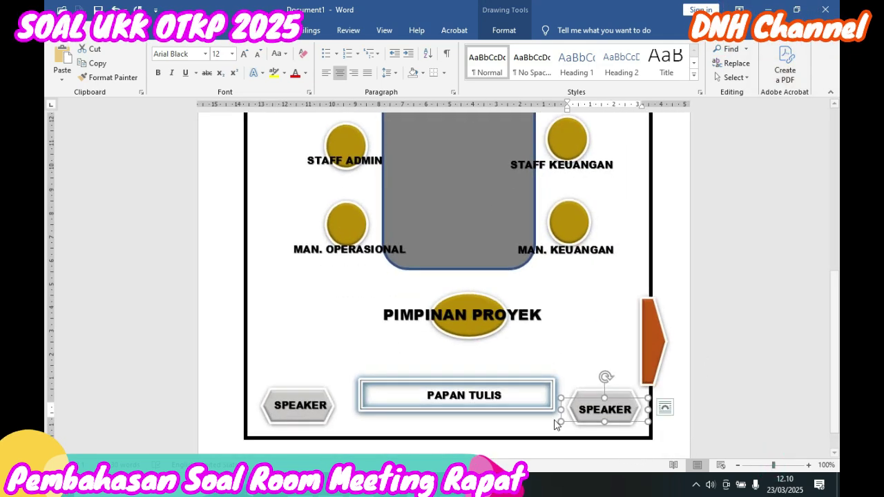
{"action": "left_click", "coordinate": [586, 408]}
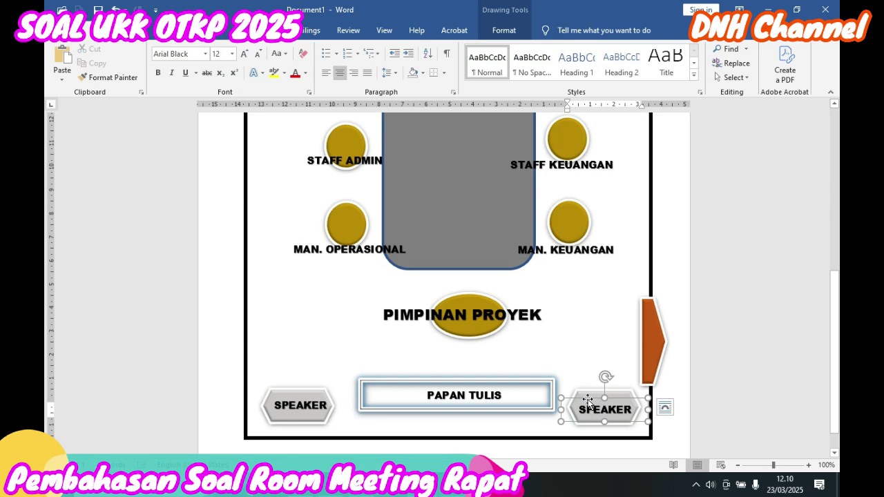
{"action": "right_click", "coordinate": [587, 401]}
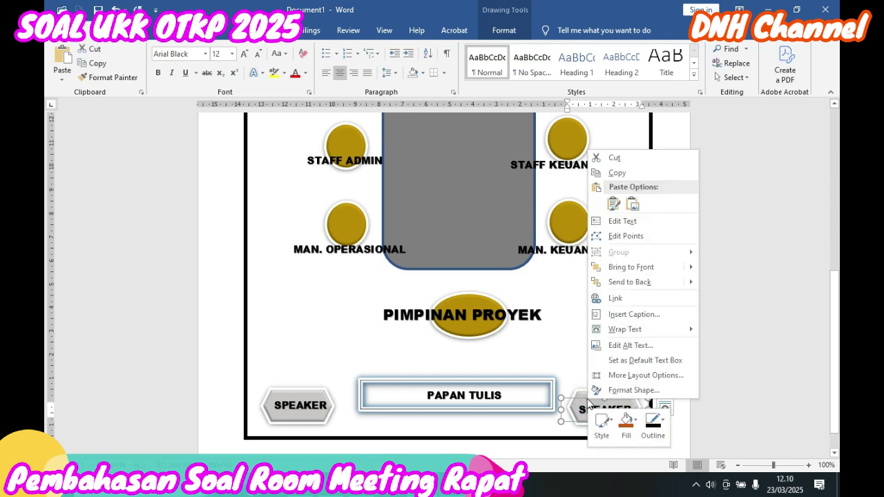
{"action": "left_click", "coordinate": [617, 176]}
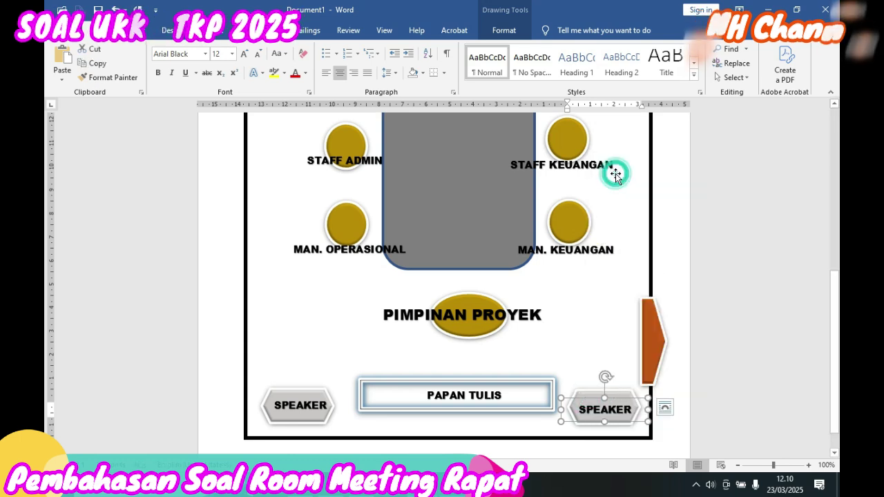
- Paste the copied label, replace its text with "PINTU" and place it over the orange door shape on the right wall
{"action": "left_click", "coordinate": [661, 248]}
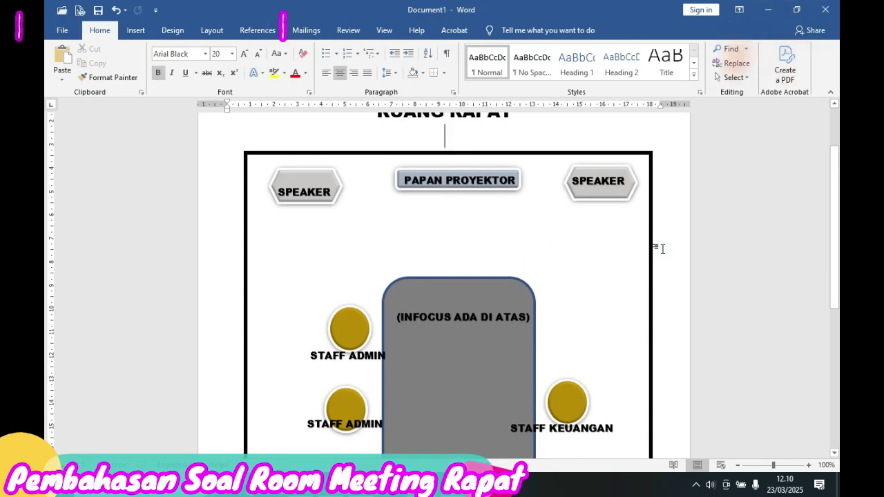
{"action": "scroll", "coordinate": [638, 339], "scroll_direction": "down", "scroll_amount": 4}
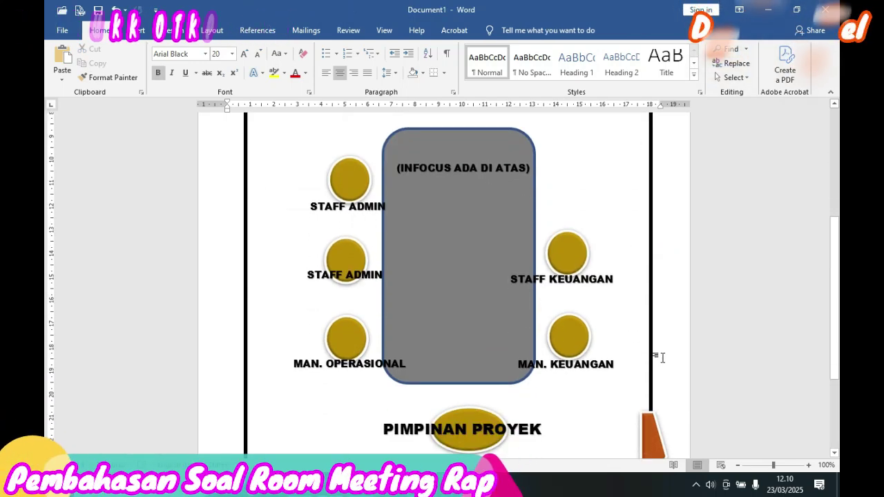
{"action": "left_click", "coordinate": [662, 357]}
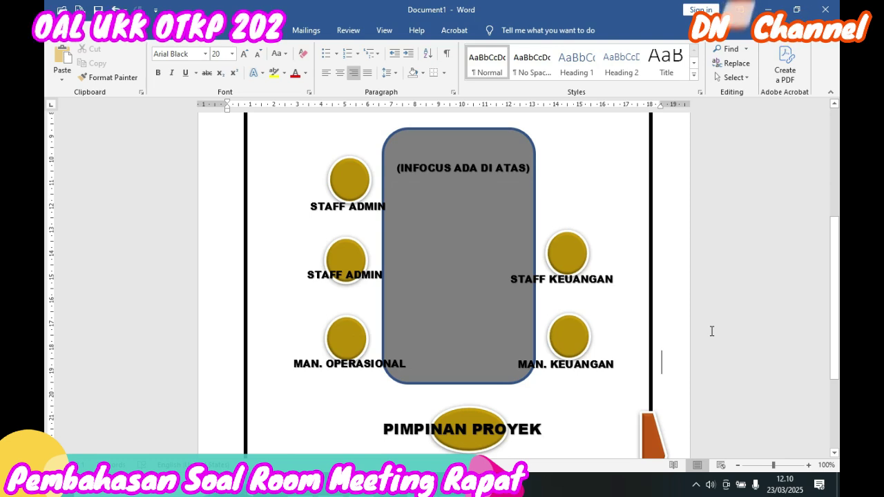
{"action": "key", "text": "ctrl+v"}
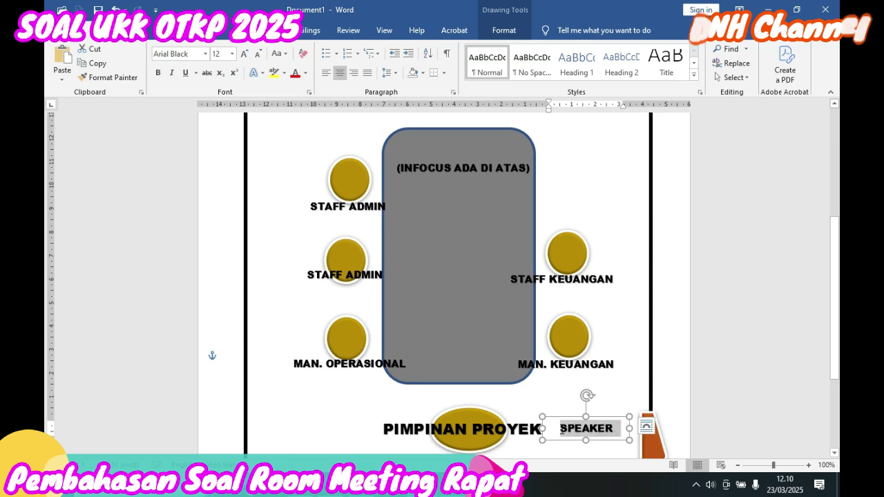
{"action": "type", "text": "PINTU"}
{"action": "scroll", "coordinate": [609, 321], "scroll_direction": "down", "scroll_amount": 3}
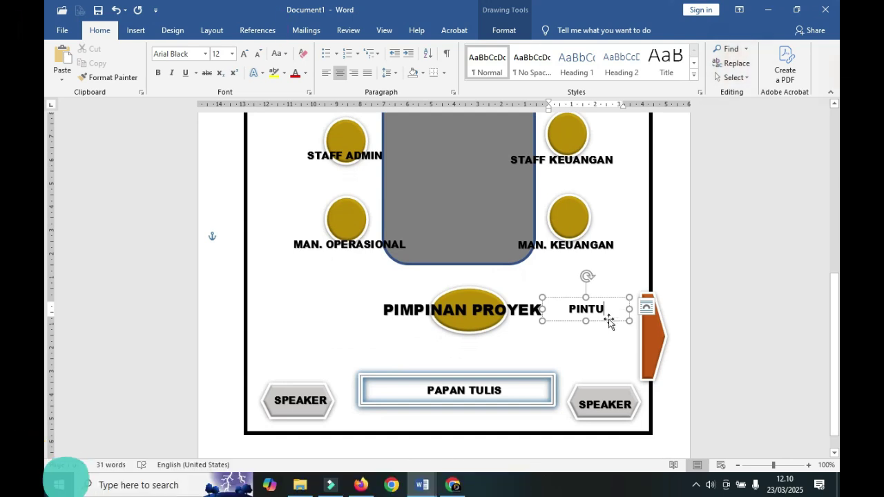
{"action": "left_click_drag", "start_coordinate": [607, 321], "coordinate": [669, 369]}
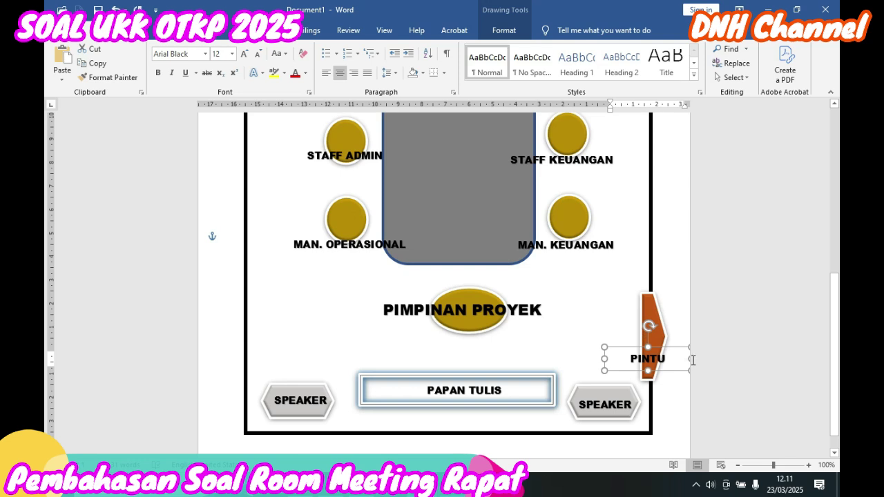
- Draw a narrow upright rectangle about 3.49 cm high and 0.66 cm wide on the upper part of the room's right wall
{"action": "scroll", "coordinate": [386, 155], "scroll_direction": "up", "scroll_amount": 5}
{"action": "left_click", "coordinate": [386, 155]}
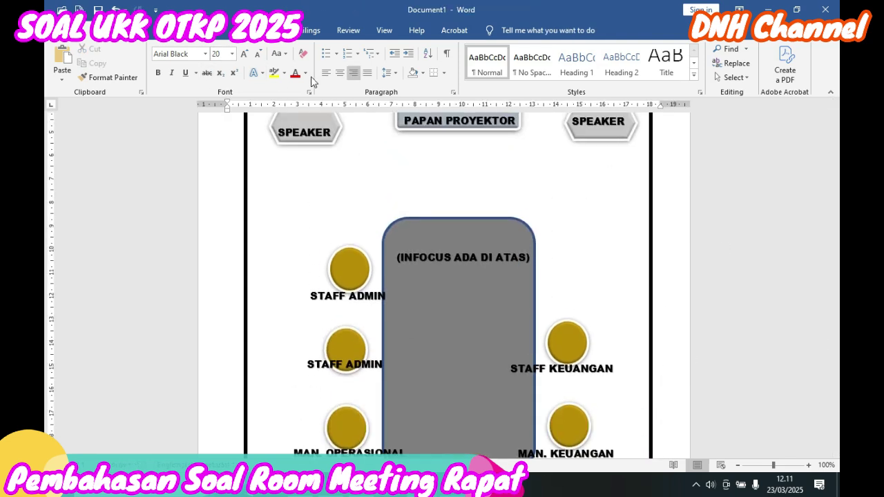
{"action": "left_click", "coordinate": [137, 31]}
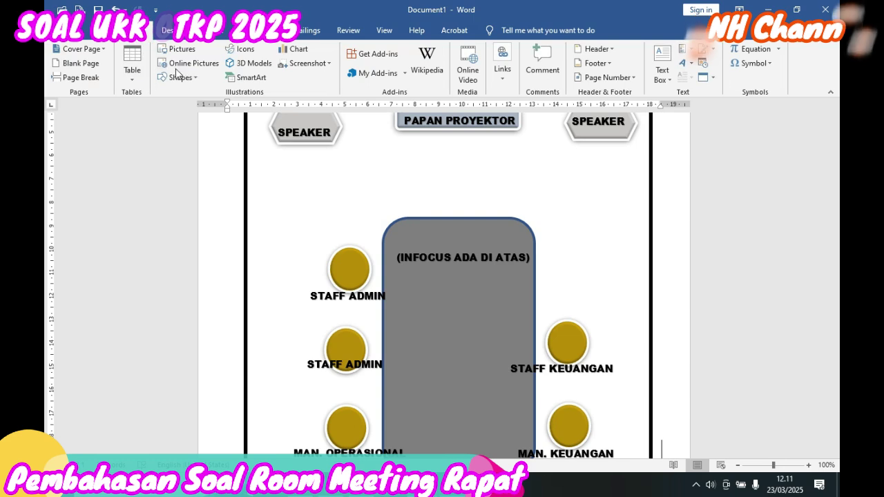
{"action": "left_click", "coordinate": [200, 80]}
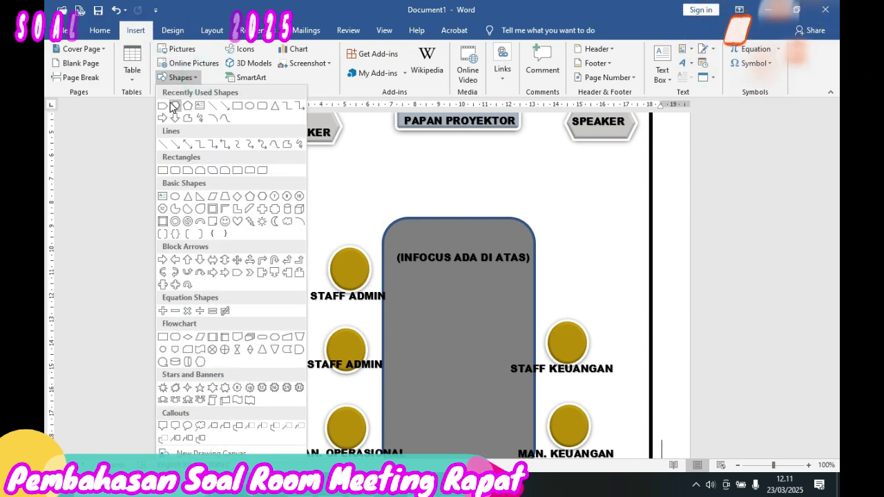
{"action": "left_click", "coordinate": [235, 107]}
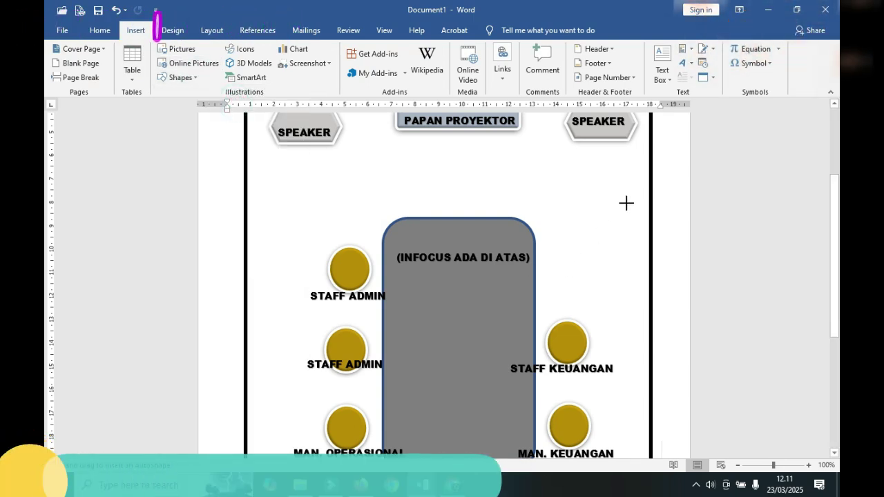
{"action": "left_click_drag", "start_coordinate": [643, 156], "coordinate": [656, 257]}
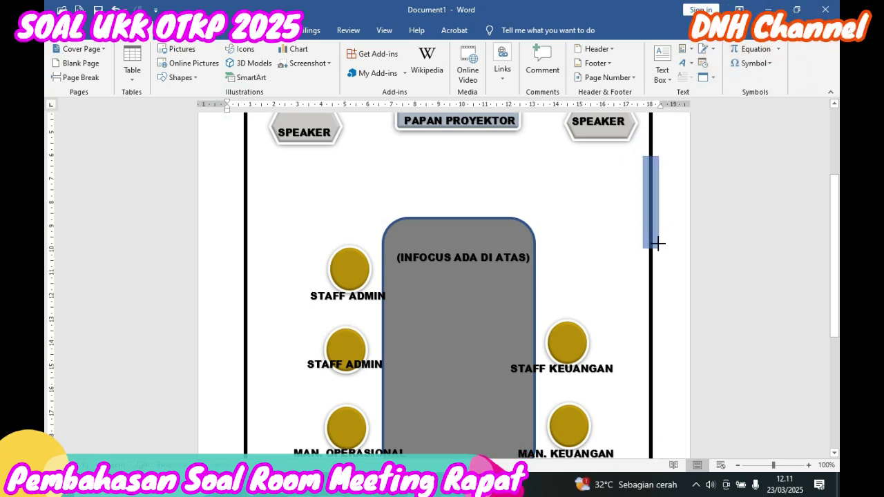
{"action": "scroll", "coordinate": [722, 256], "scroll_direction": "down", "scroll_amount": 3}
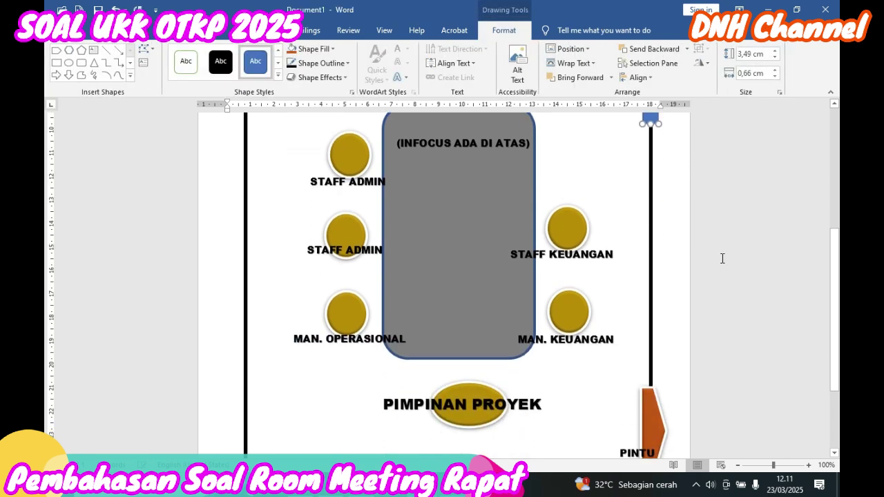
{"action": "scroll", "coordinate": [723, 258], "scroll_direction": "up", "scroll_amount": 2}
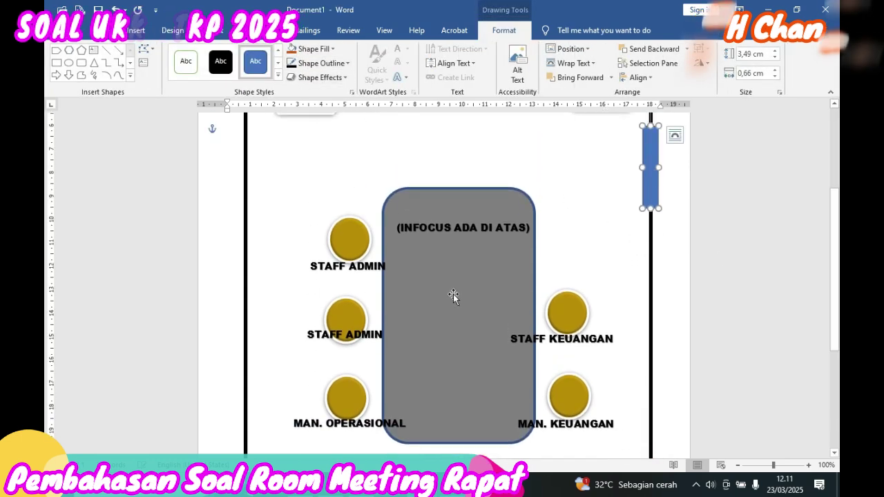
- Give the wall rectangle a light blue glow effect and a white fill
{"action": "left_click", "coordinate": [347, 77]}
{"action": "mouse_move", "coordinate": [339, 140]}
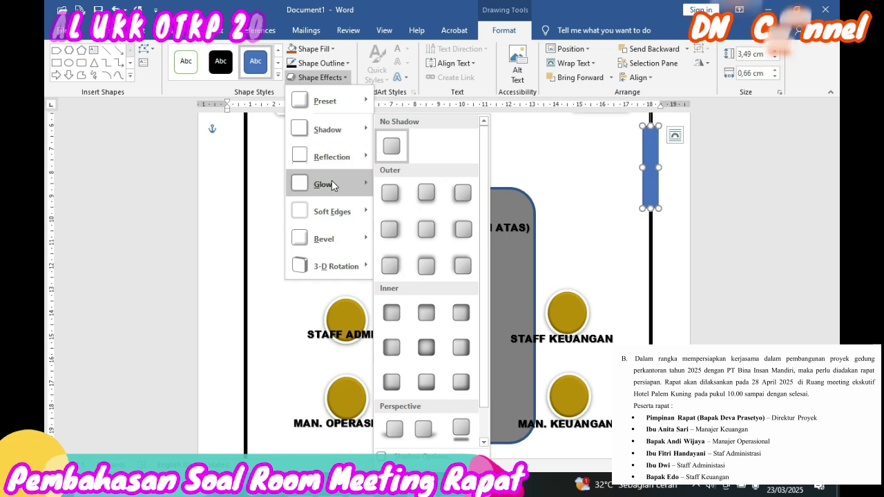
{"action": "mouse_move", "coordinate": [332, 184]}
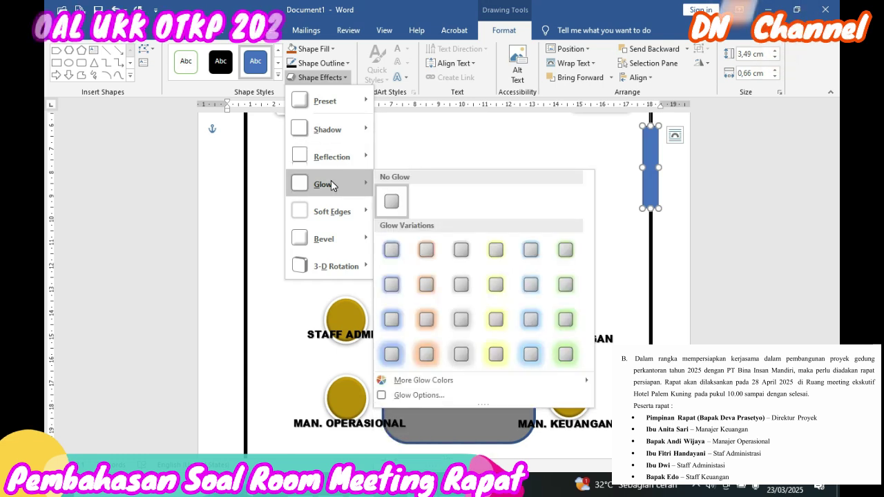
{"action": "left_click", "coordinate": [531, 320]}
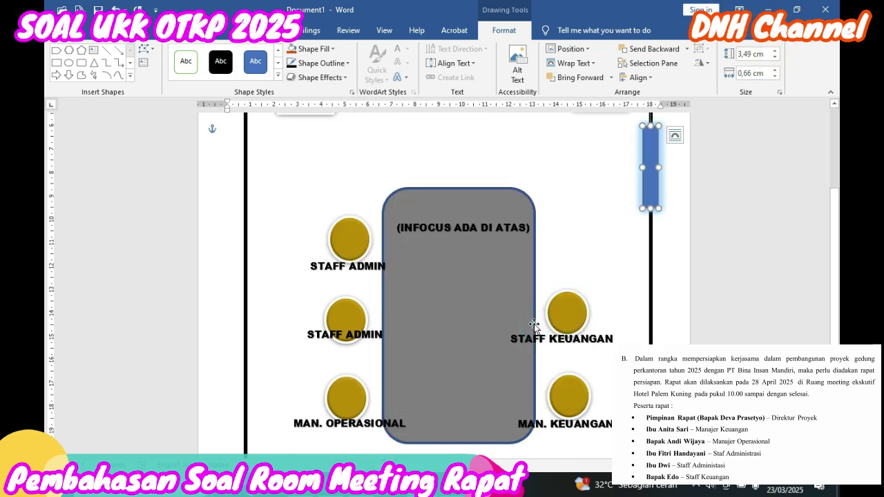
{"action": "left_click", "coordinate": [337, 50]}
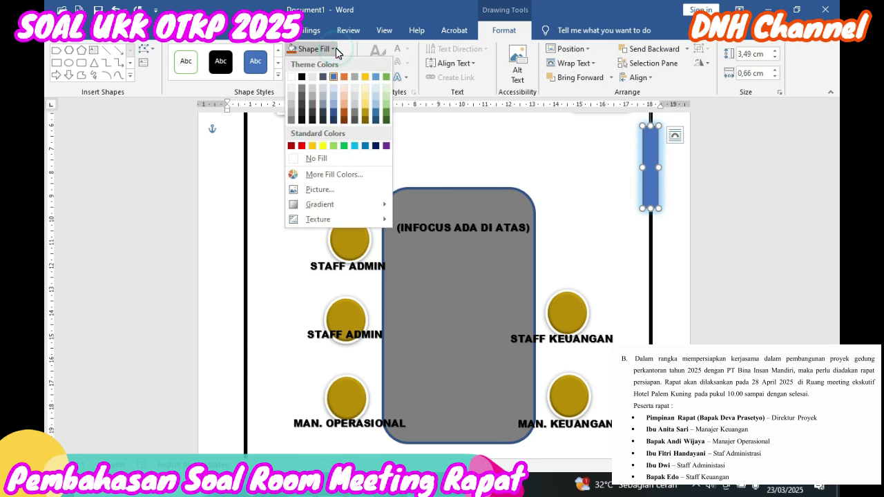
{"action": "left_click", "coordinate": [291, 76]}
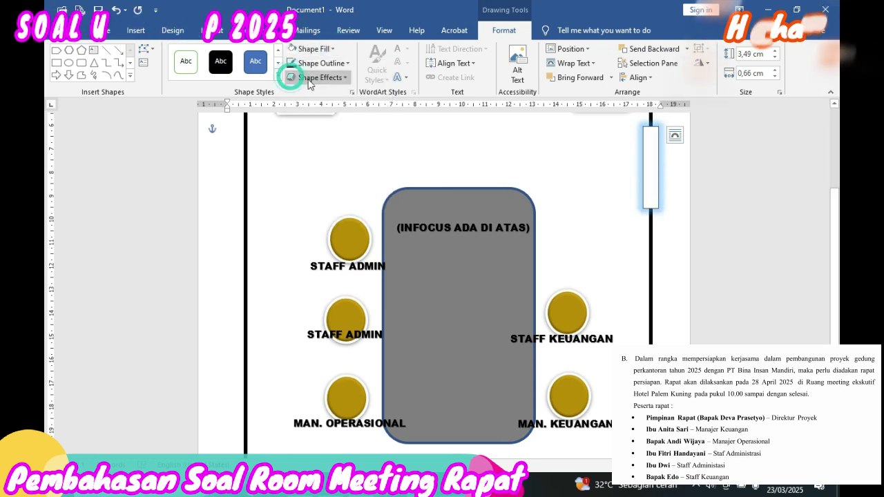
- Duplicate the glowing white rectangle and place the copy lower on the right wall, between the first one and the door
{"action": "right_click", "coordinate": [658, 165]}
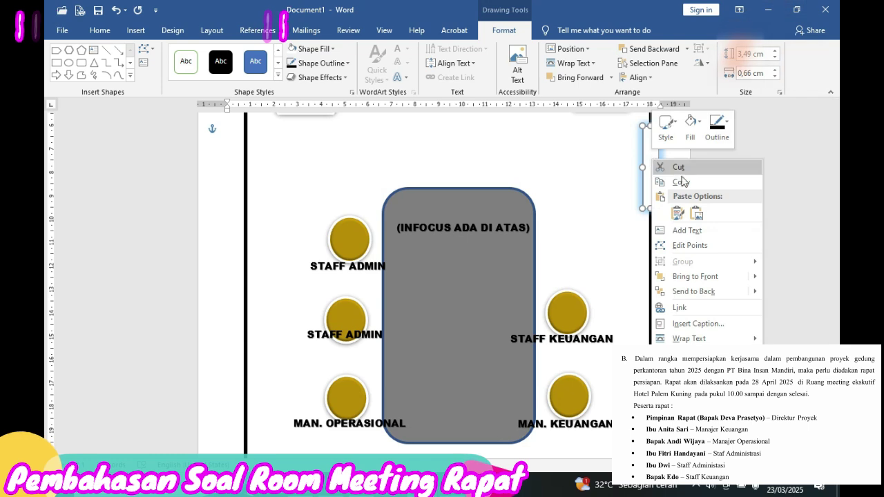
{"action": "left_click", "coordinate": [688, 186]}
{"action": "left_click", "coordinate": [670, 259]}
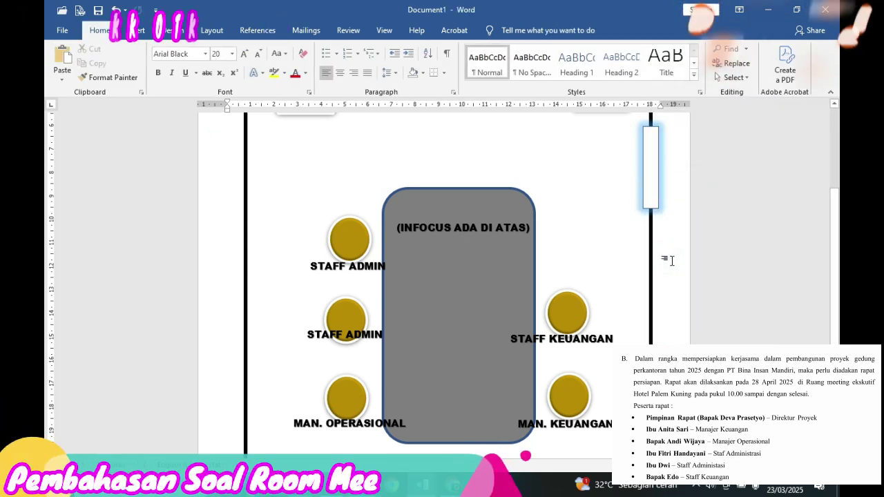
{"action": "key", "text": "ctrl+v"}
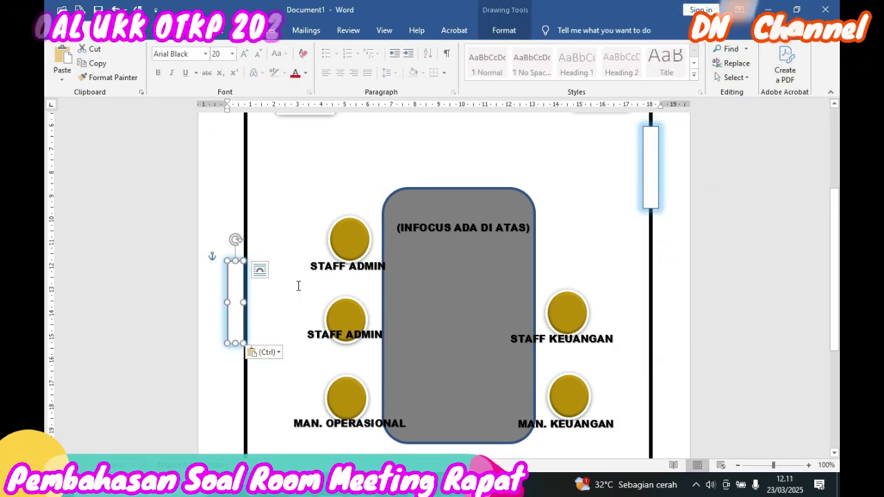
{"action": "left_click_drag", "start_coordinate": [233, 281], "coordinate": [650, 323]}
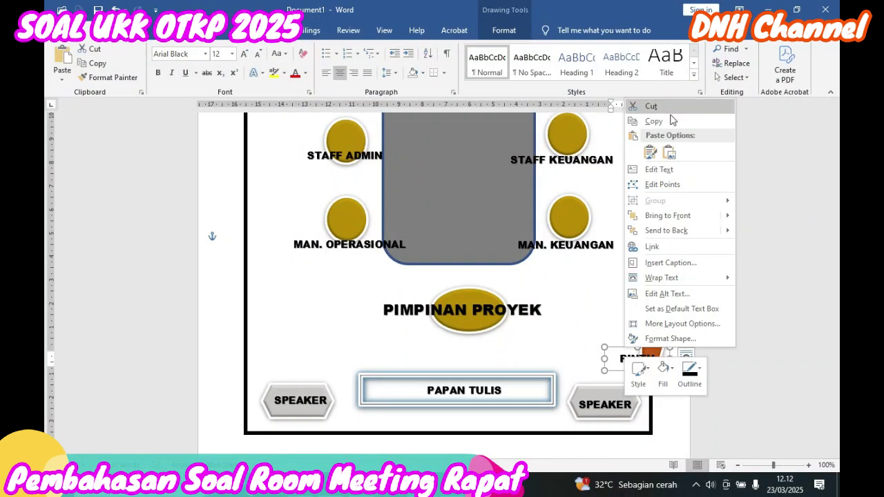
- Copy the door's "PINTU" label, paste it twice and place one copy over the lower white wall rectangle
{"action": "left_click", "coordinate": [671, 120]}
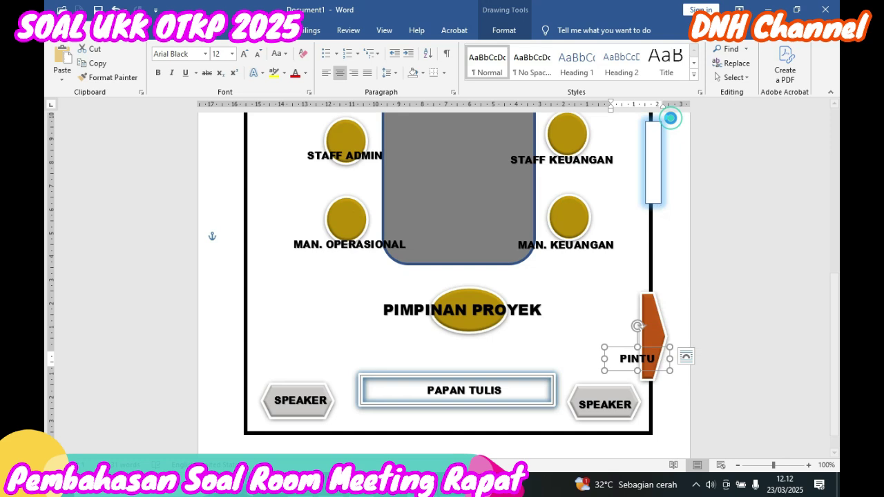
{"action": "left_click", "coordinate": [677, 205]}
{"action": "key", "text": "ctrl+v"}
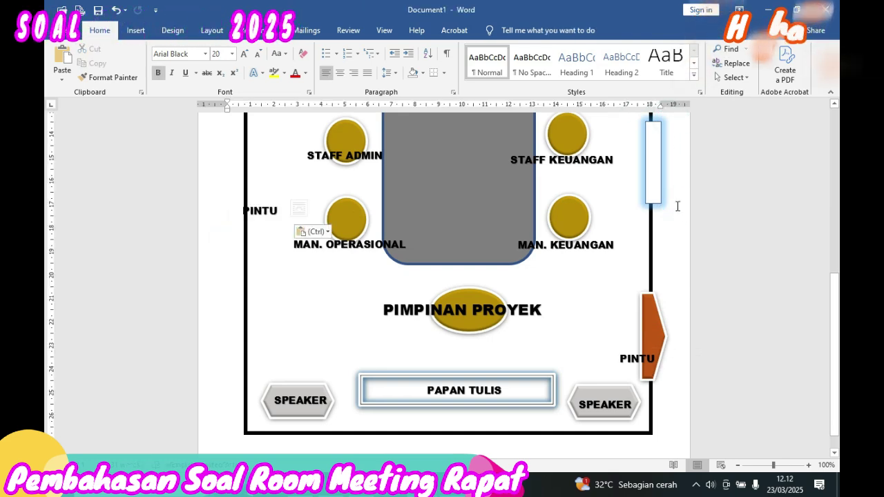
{"action": "key", "text": "ctrl+v"}
{"action": "left_click_drag", "start_coordinate": [293, 210], "coordinate": [671, 178]}
- Move the spare "PINTU" label onto the upper white rectangle on the right wall and change its text to "JENDELA"
{"action": "left_click", "coordinate": [263, 212]}
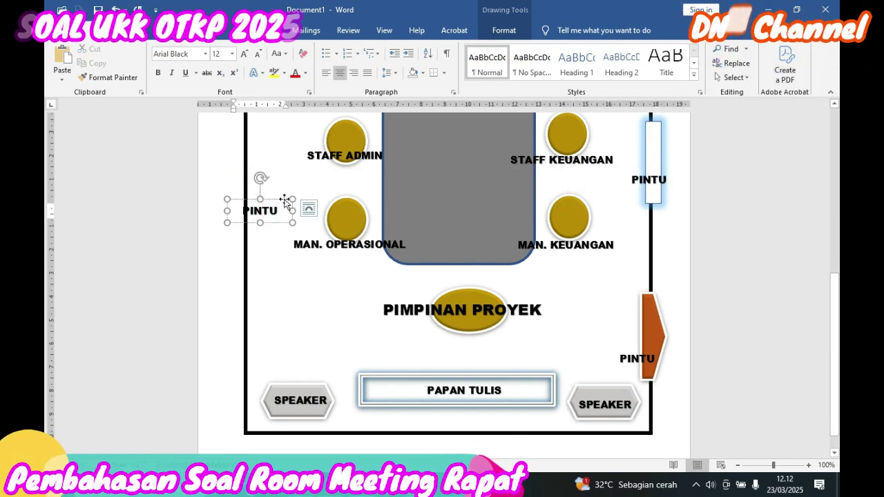
{"action": "left_click_drag", "start_coordinate": [284, 199], "coordinate": [637, 137]}
{"action": "scroll", "coordinate": [728, 236], "scroll_direction": "up", "scroll_amount": 6}
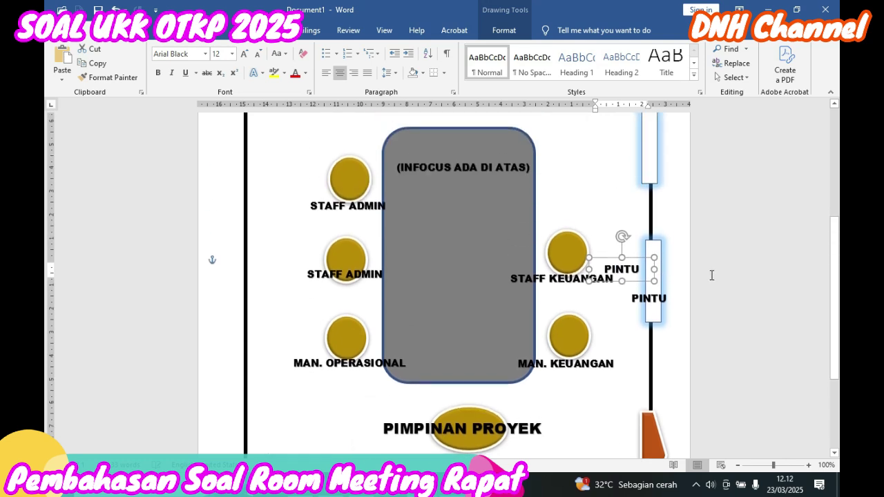
{"action": "left_click_drag", "start_coordinate": [631, 364], "coordinate": [645, 197]}
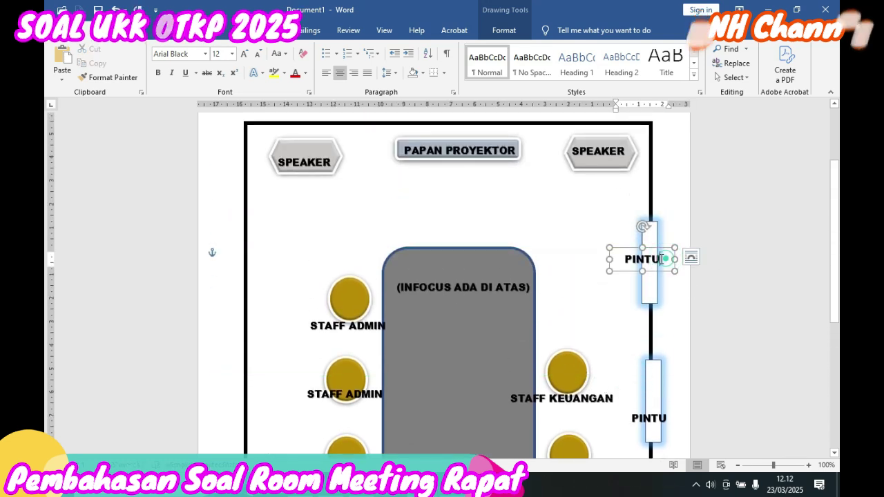
{"action": "left_click_drag", "start_coordinate": [666, 259], "coordinate": [625, 260]}
{"action": "type", "text": "JE"}
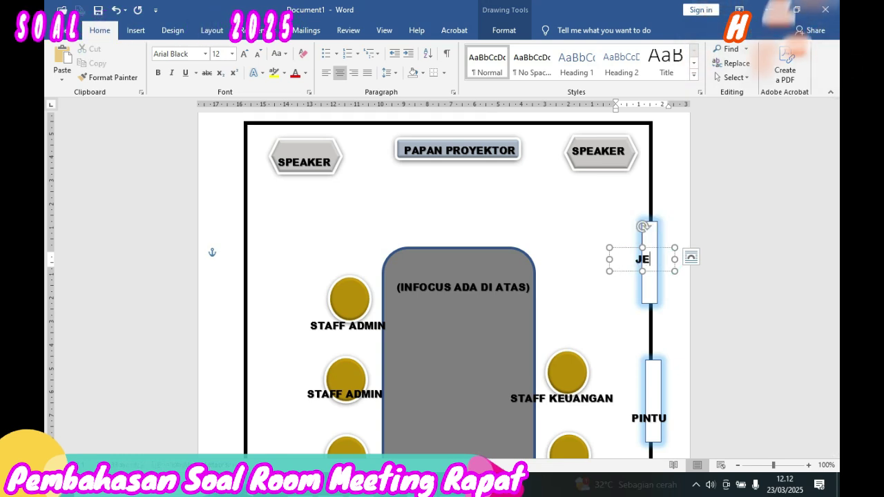
{"action": "type", "text": "NDELA"}
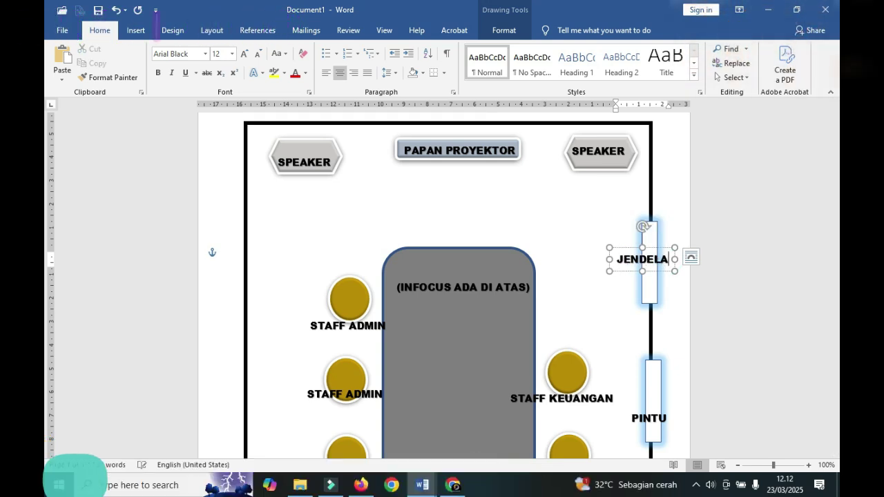
- Replace the "PINTU" text on the lower white wall rectangle with "JENDELA"
{"action": "left_click", "coordinate": [659, 422]}
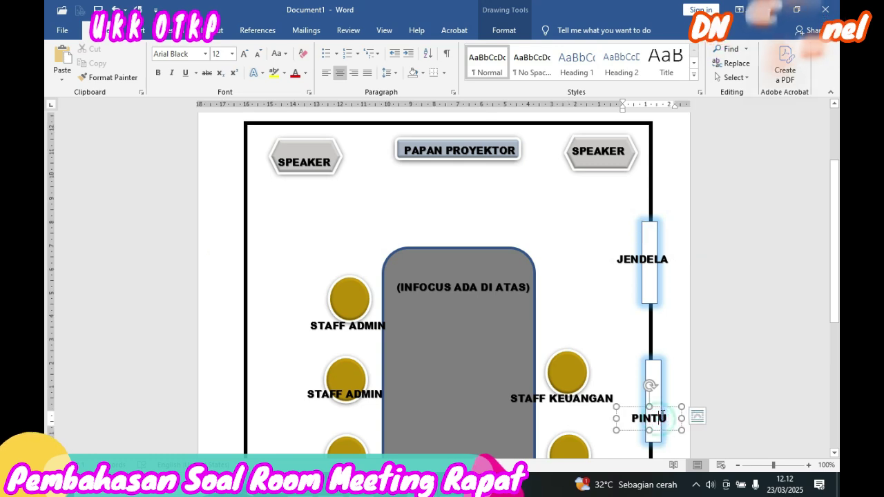
{"action": "left_click_drag", "start_coordinate": [666, 419], "coordinate": [629, 423]}
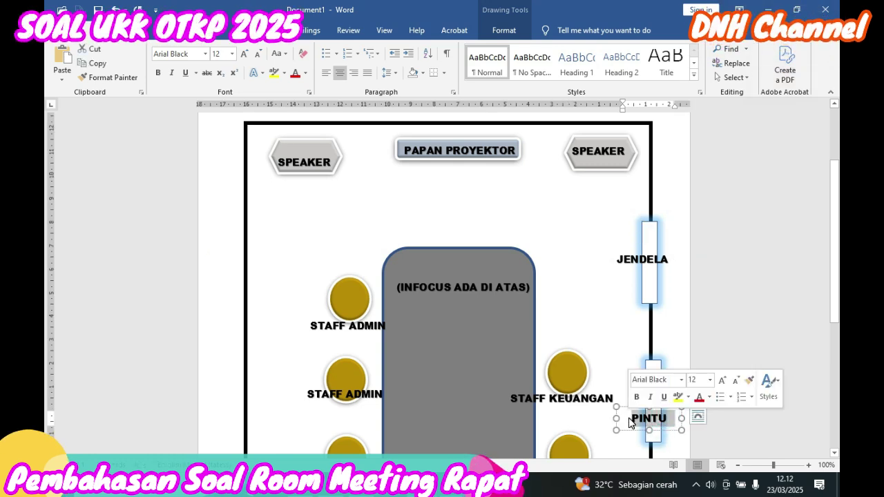
{"action": "type", "text": "JENDEA"}
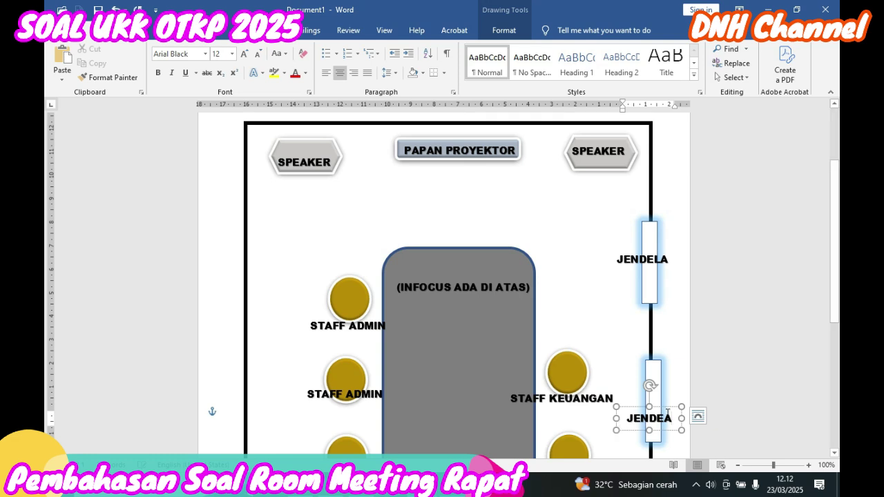
{"action": "type", "text": "L"}
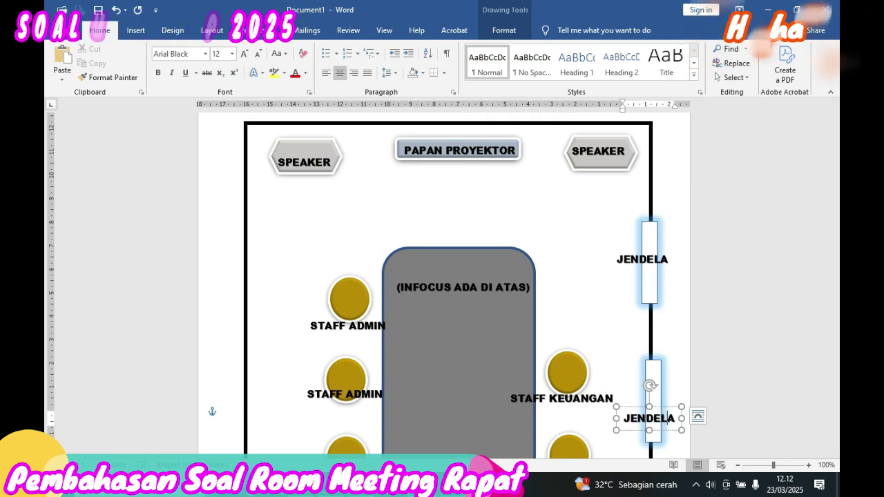
{"action": "left_click", "coordinate": [732, 300]}
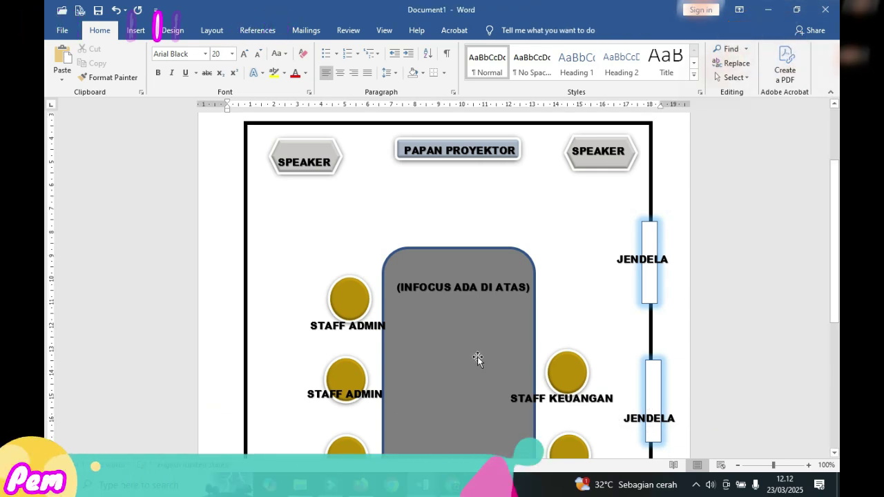
- Move the door's "PINTU" label up and over so it sits centred on the orange door shape
{"action": "scroll", "coordinate": [731, 228], "scroll_direction": "down", "scroll_amount": 3}
{"action": "scroll", "coordinate": [732, 238], "scroll_direction": "down", "scroll_amount": 2}
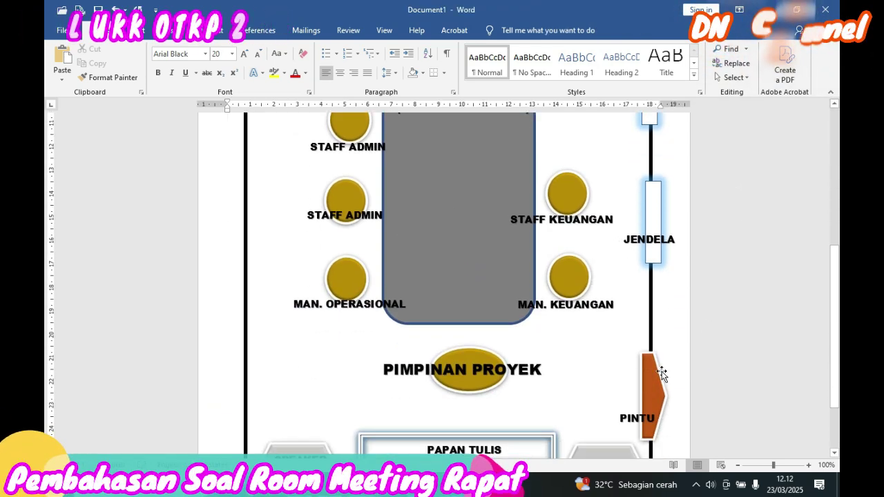
{"action": "left_click", "coordinate": [631, 414]}
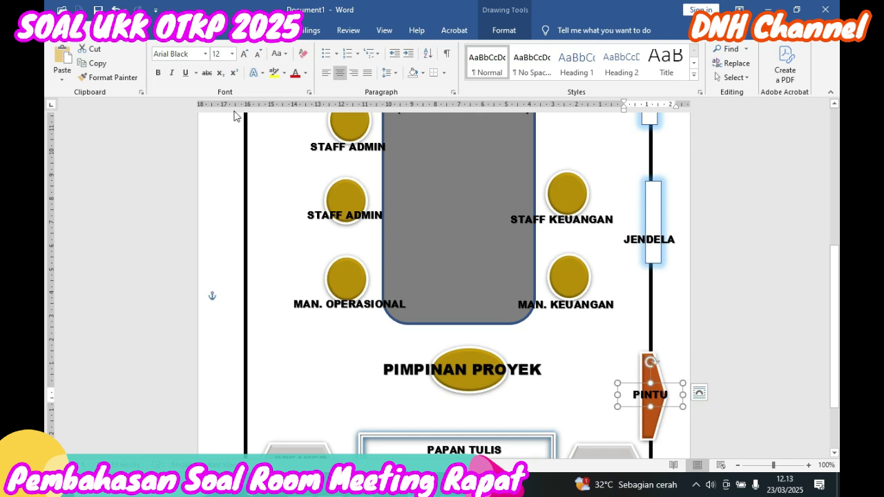
- Draw an upright rectangle about 8.39 cm high and 1.3 cm wide over the room's left wall, beside the left-hand seats
{"action": "left_click", "coordinate": [136, 30]}
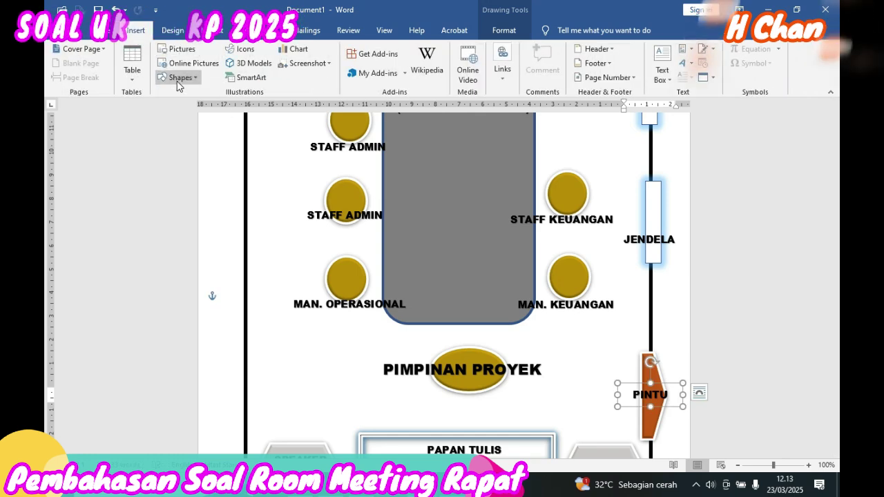
{"action": "left_click", "coordinate": [199, 78]}
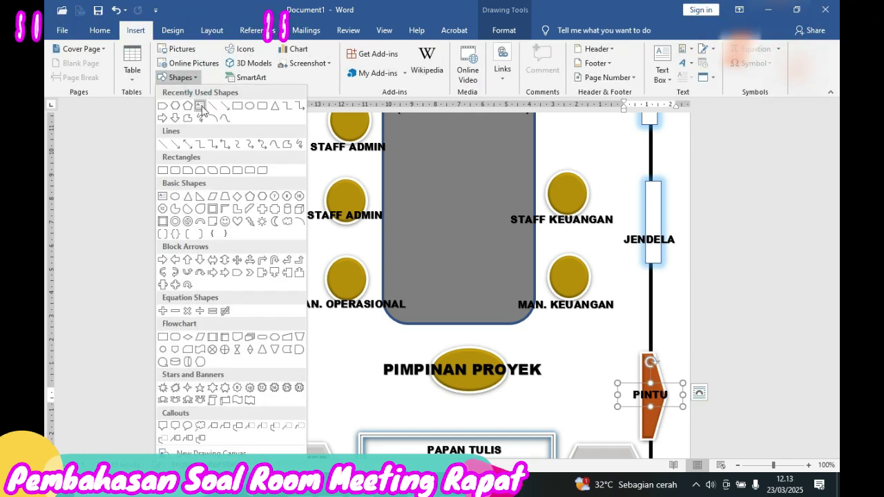
{"action": "left_click", "coordinate": [237, 111]}
{"action": "left_click_drag", "start_coordinate": [235, 160], "coordinate": [267, 357]}
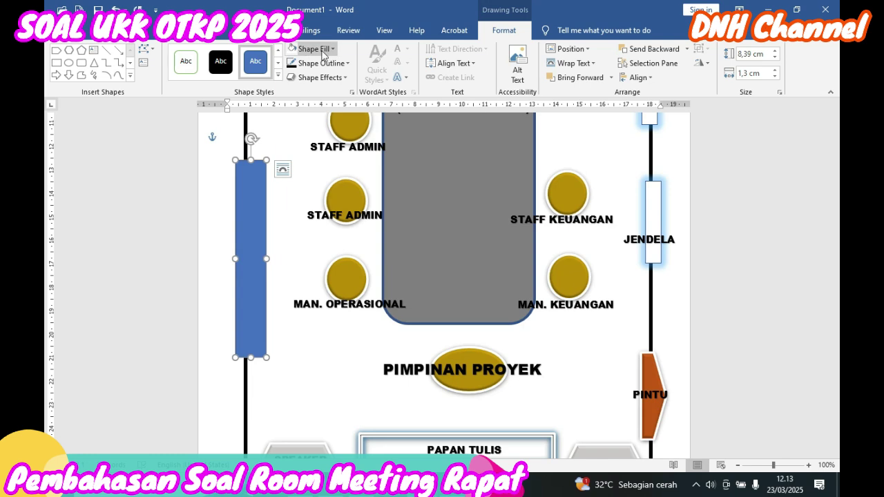
- Fill the left-wall rectangle with standard green and give it the widest green glow effect
{"action": "left_click", "coordinate": [334, 49]}
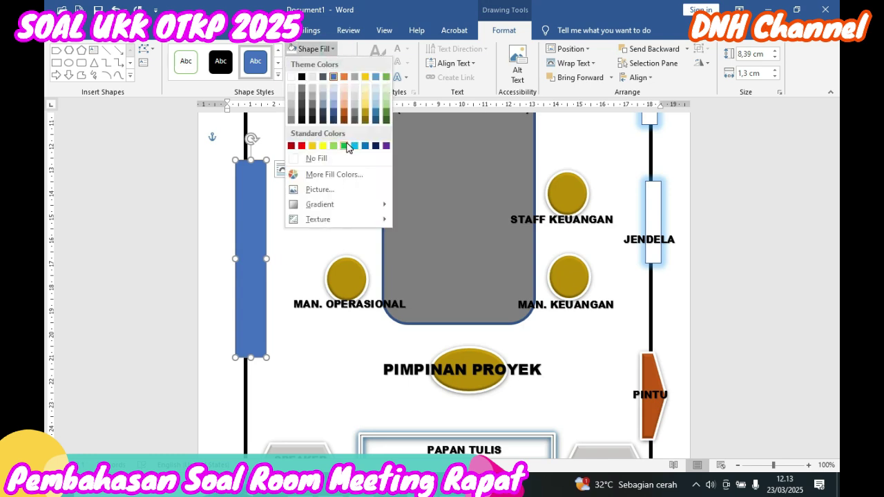
{"action": "left_click", "coordinate": [346, 146]}
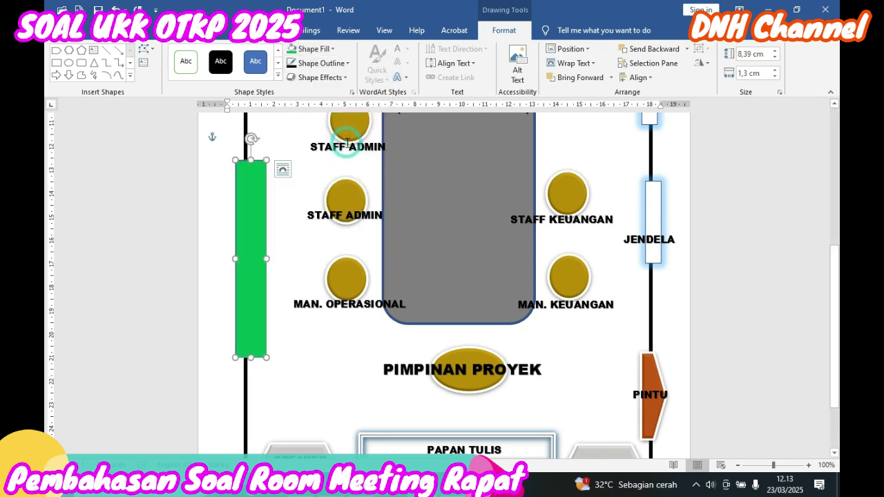
{"action": "left_click", "coordinate": [344, 77]}
{"action": "mouse_move", "coordinate": [344, 214]}
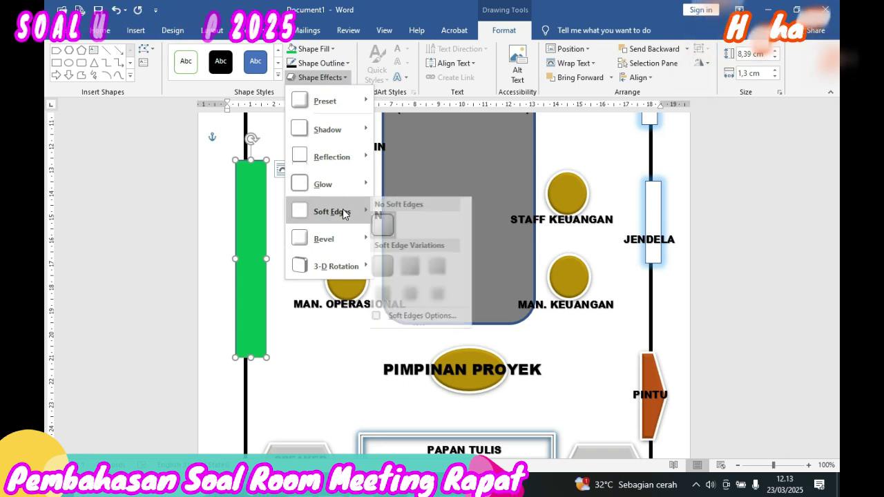
{"action": "mouse_move", "coordinate": [353, 181]}
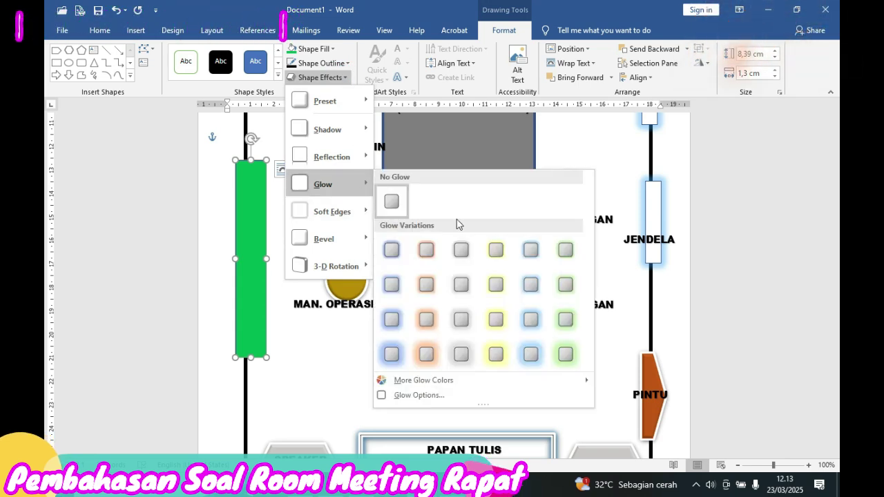
{"action": "left_click", "coordinate": [566, 347]}
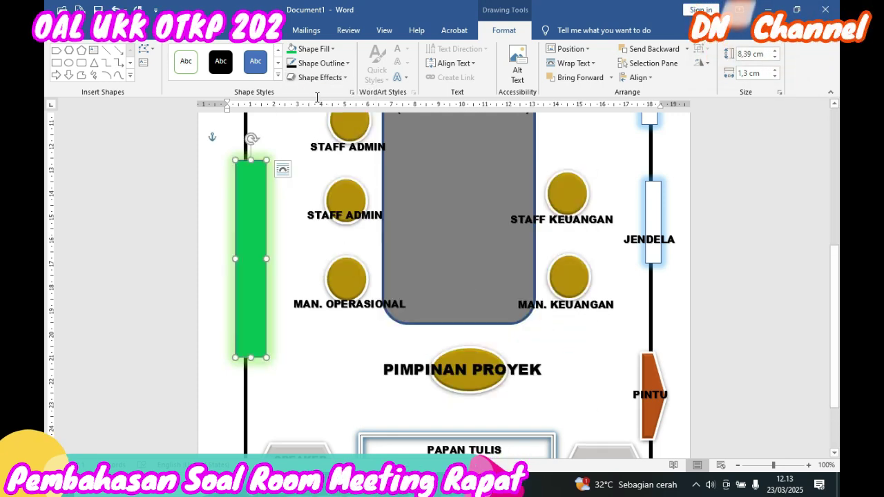
- Give the green rectangle a 2¼ pt outline in dark green
{"action": "left_click", "coordinate": [337, 49]}
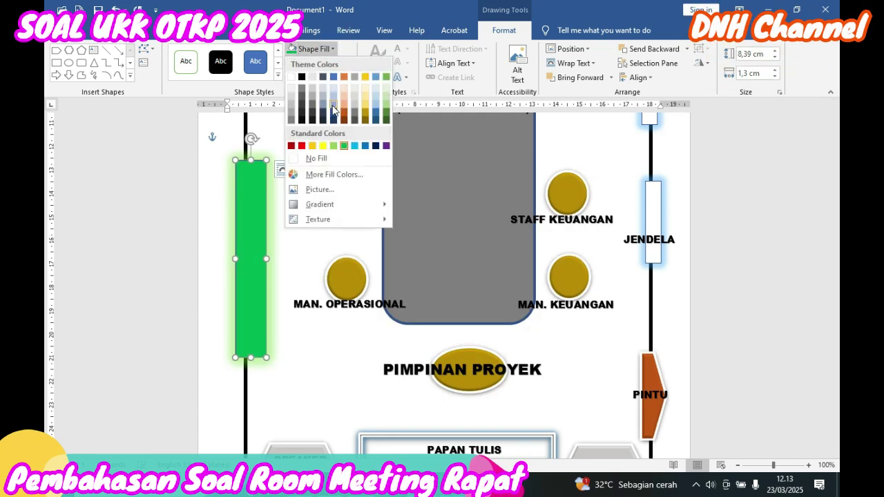
{"action": "left_click", "coordinate": [331, 49]}
{"action": "left_click", "coordinate": [344, 63]}
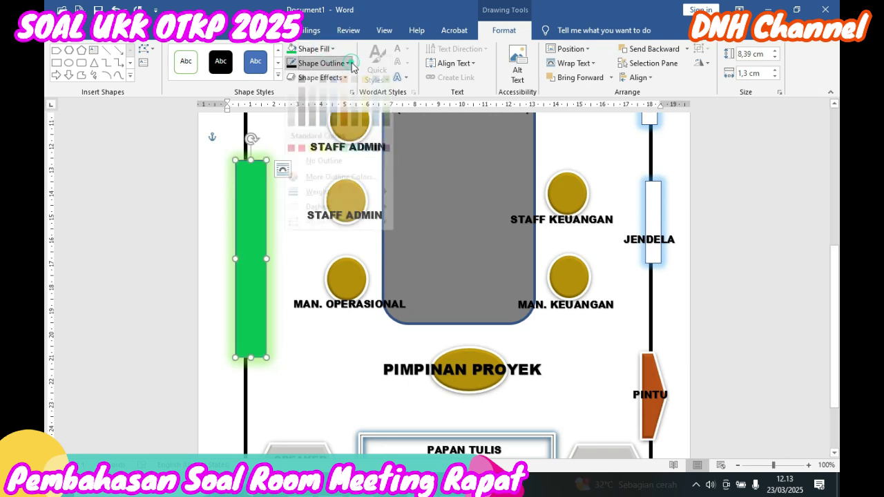
{"action": "mouse_move", "coordinate": [362, 204]}
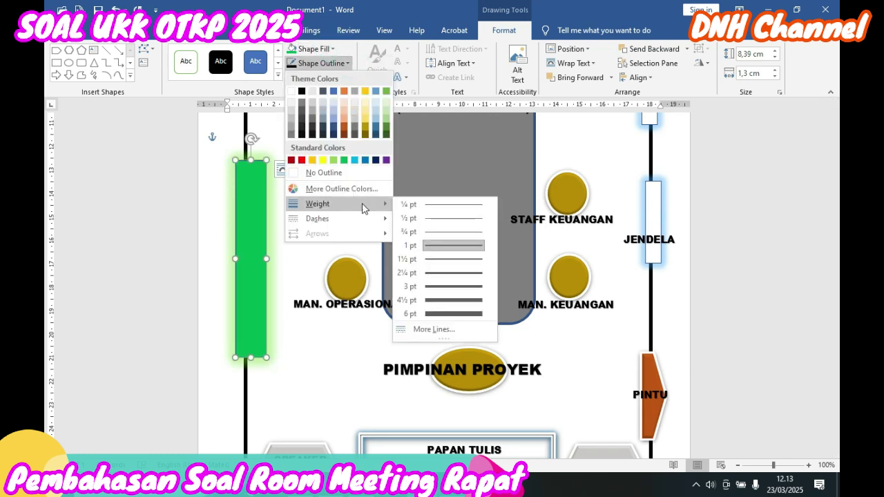
{"action": "left_click", "coordinate": [437, 272]}
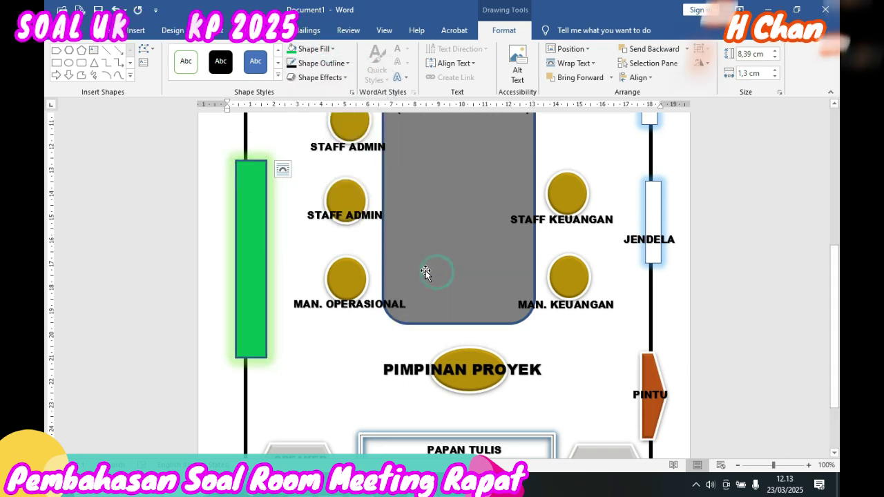
{"action": "left_click", "coordinate": [348, 64]}
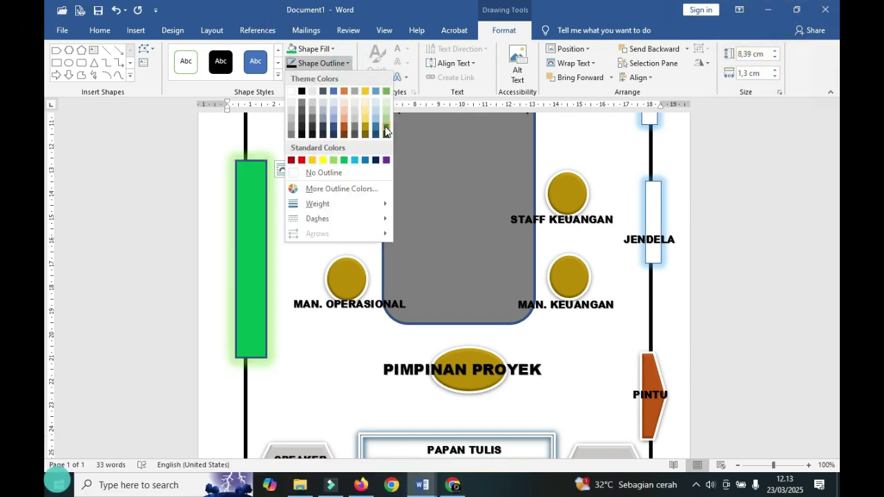
{"action": "left_click", "coordinate": [299, 242]}
{"action": "left_click", "coordinate": [299, 241]}
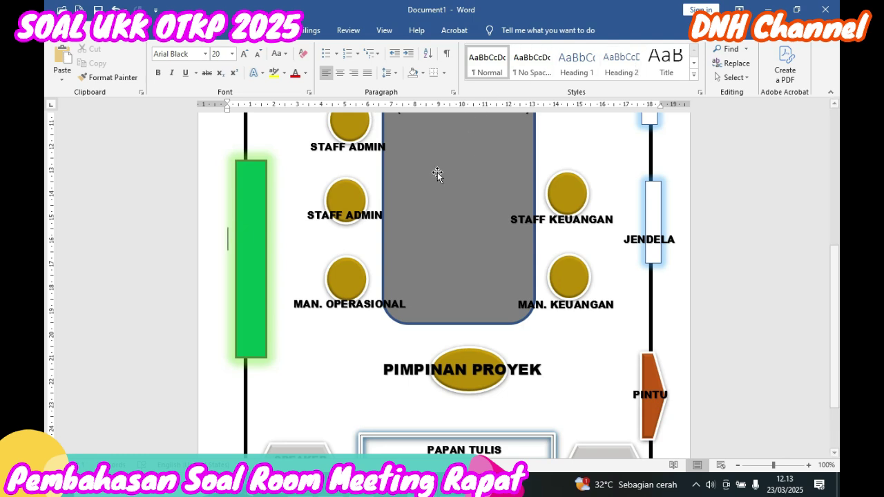
- Paste the label copy over the green rectangle, replace its text with "HIASAN" one letter per line, and lengthen the box to fit
{"action": "key", "text": "ctrl+v"}
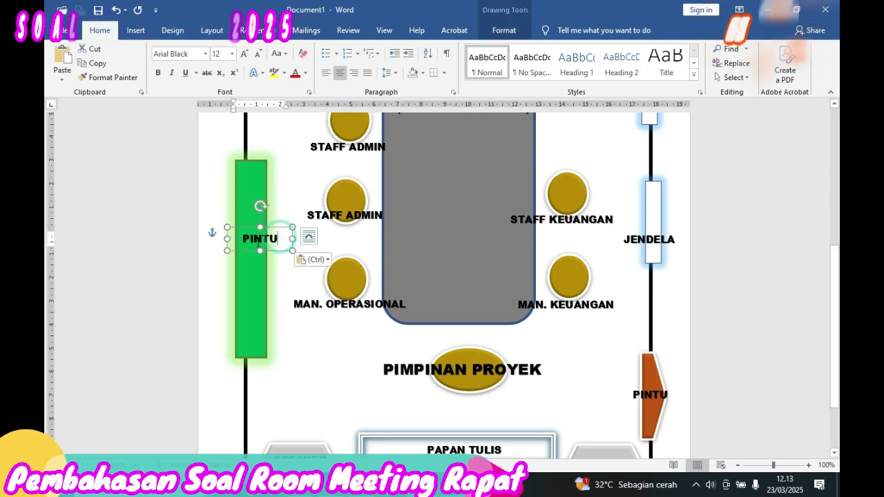
{"action": "left_click_drag", "start_coordinate": [281, 237], "coordinate": [231, 247]}
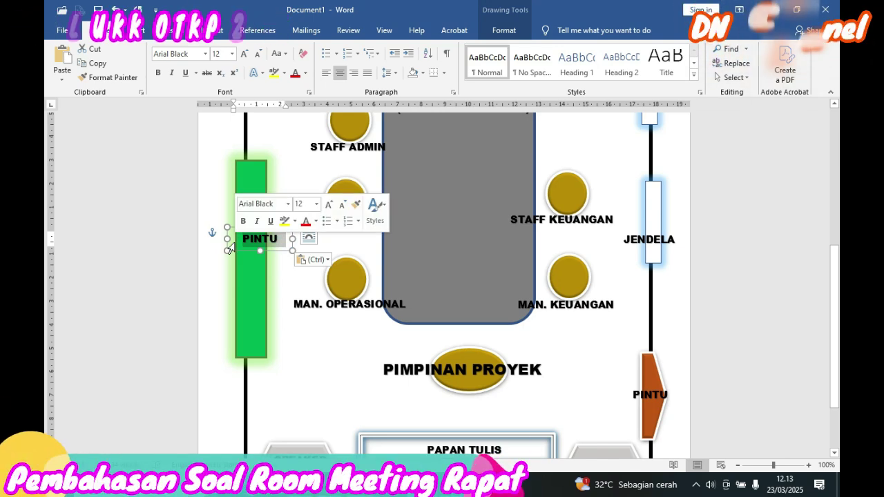
{"action": "type", "text": "H"}
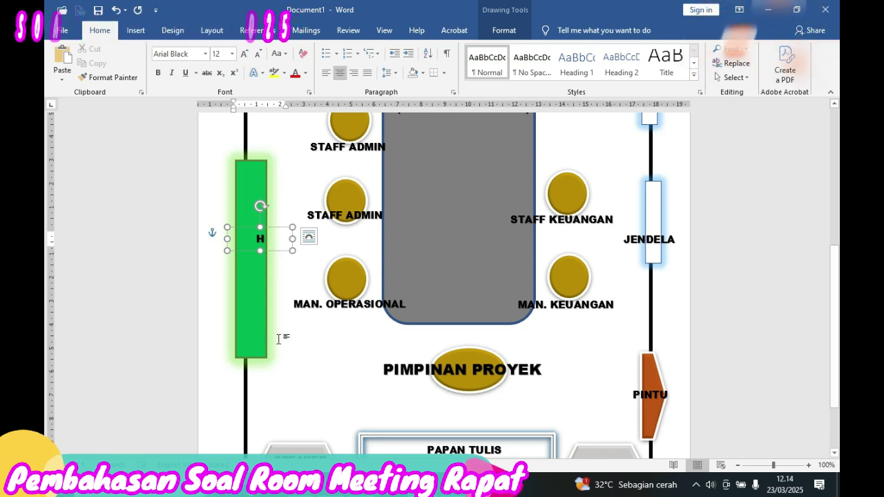
{"action": "left_click_drag", "start_coordinate": [260, 250], "coordinate": [260, 346]}
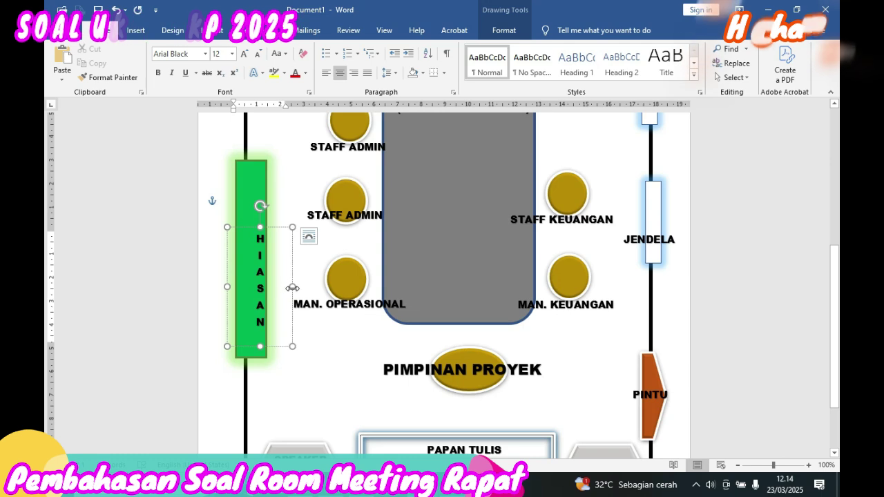
- Narrow the "HIASAN" text box to about the green rectangle's width and move it up to the rectangle's middle
{"action": "left_click_drag", "start_coordinate": [292, 285], "coordinate": [280, 287]}
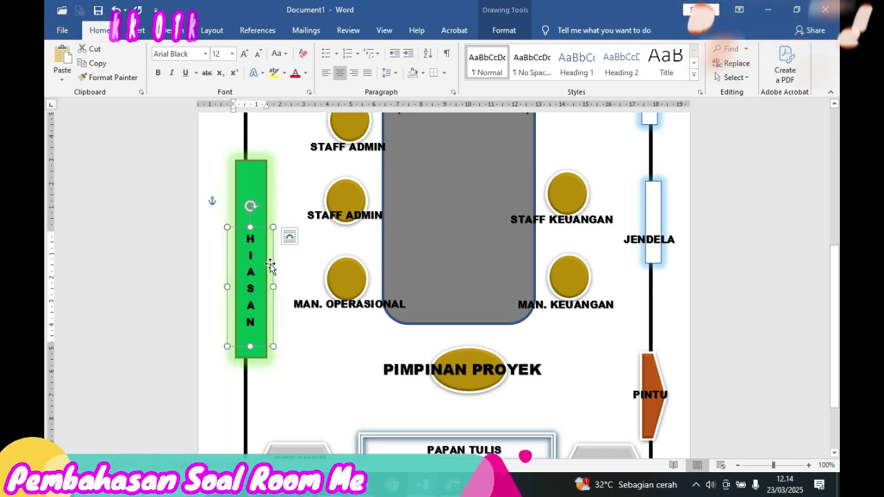
{"action": "left_click_drag", "start_coordinate": [273, 266], "coordinate": [273, 237]}
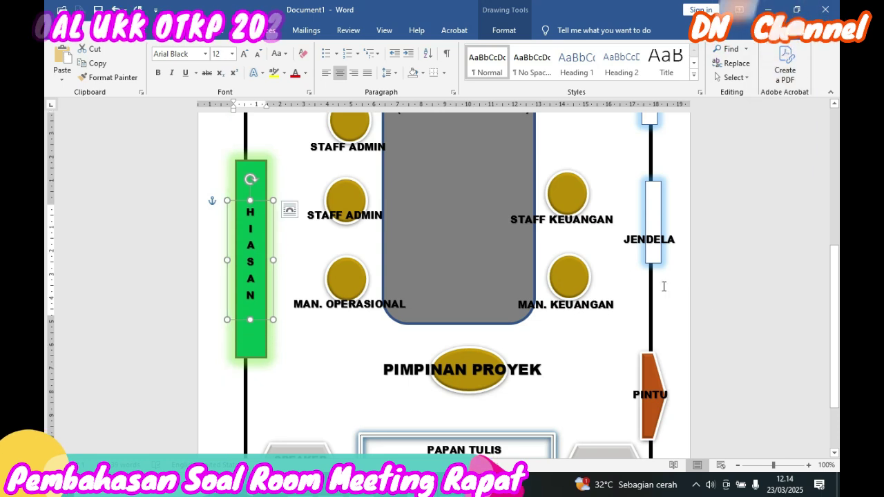
{"action": "left_click", "coordinate": [739, 299]}
{"action": "scroll", "coordinate": [737, 300], "scroll_direction": "up", "scroll_amount": 3}
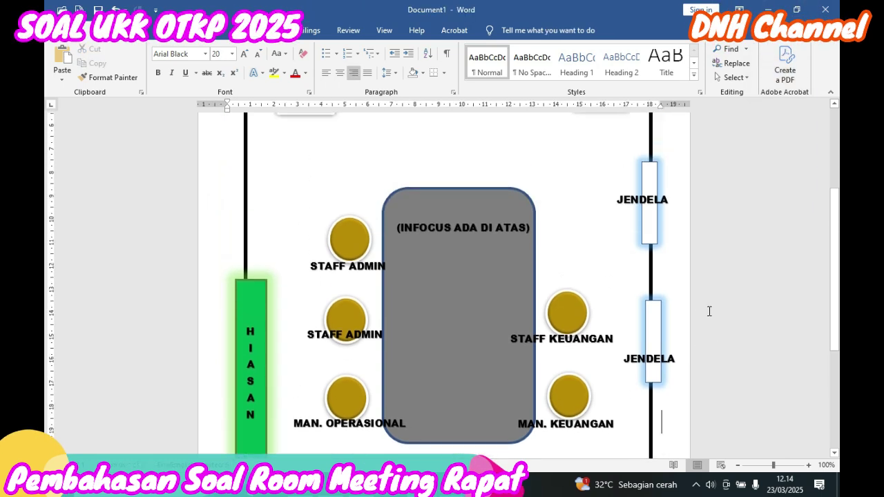